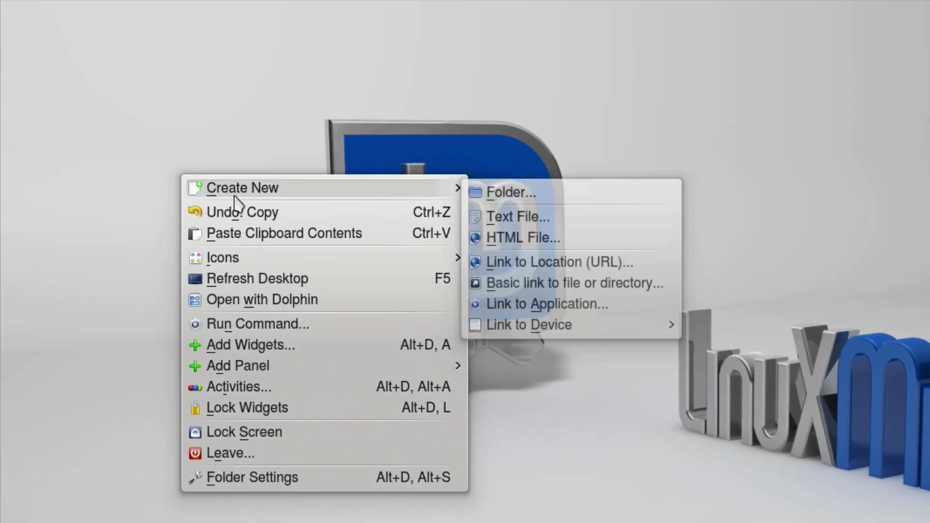
Step: Create a folder on the desktop with the name New Folder
{"action": "left_click", "coordinate": [449, 177]}
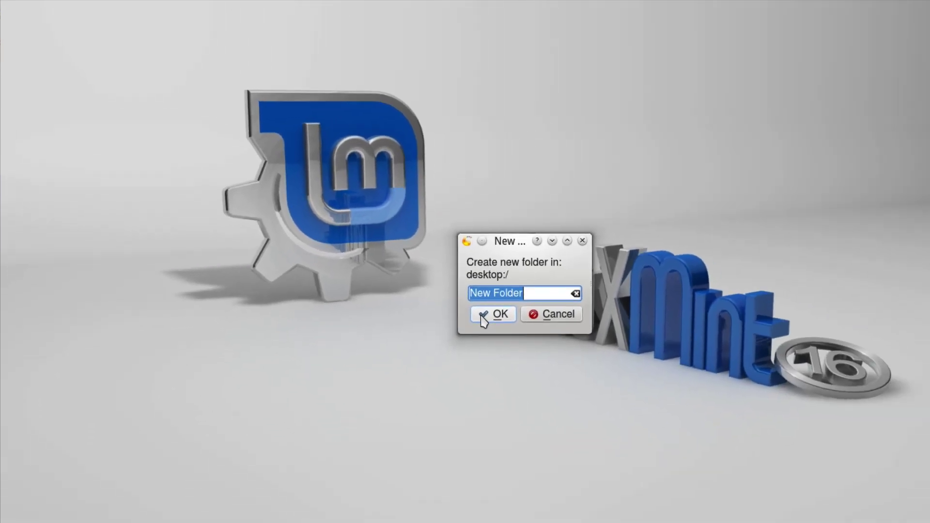
{"action": "left_click", "coordinate": [642, 426]}
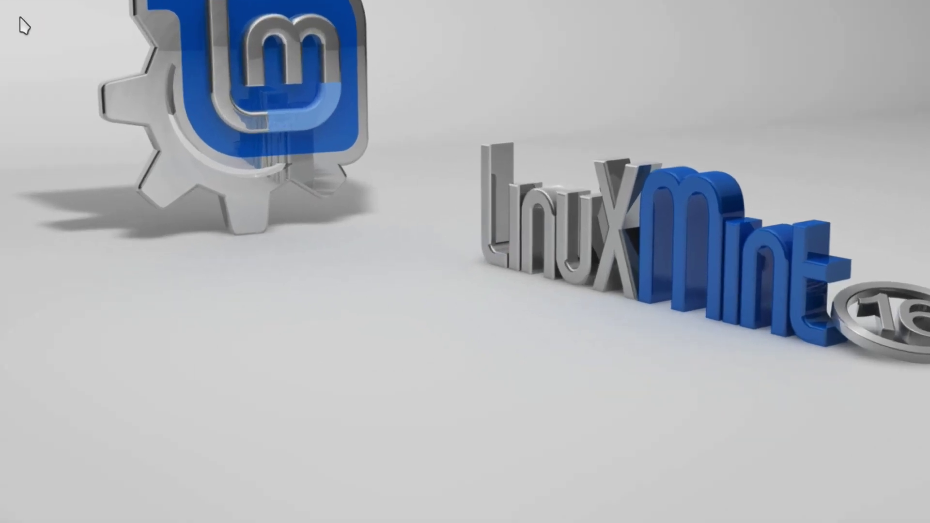
Step: Try to create a second desktop folder with the same name, New Folder
{"action": "right_click", "coordinate": [21, 19]}
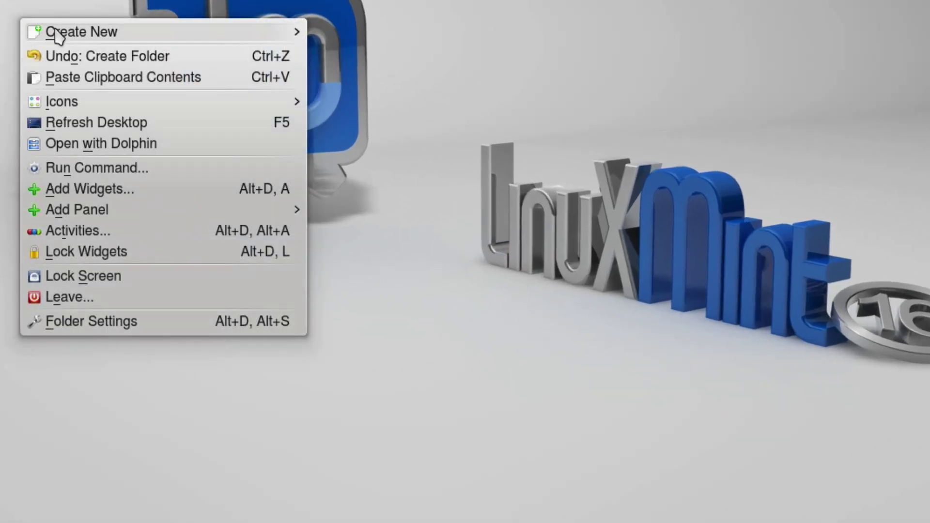
{"action": "mouse_move", "coordinate": [254, 32]}
{"action": "left_click", "coordinate": [327, 38]}
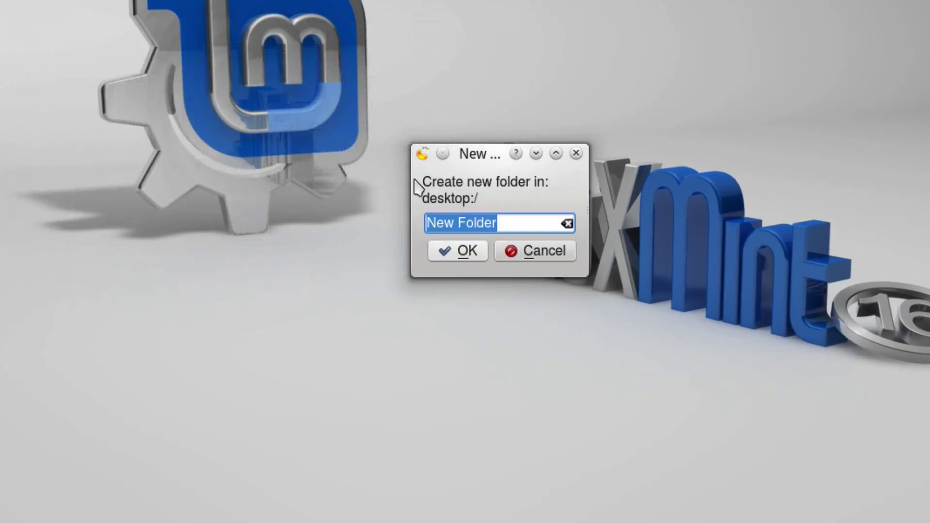
{"action": "left_click", "coordinate": [469, 252]}
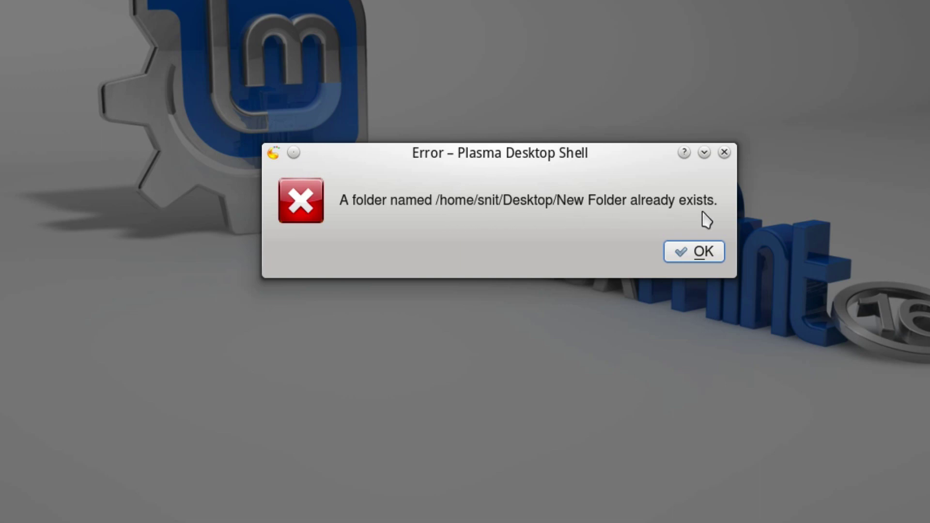
{"action": "left_click", "coordinate": [685, 257]}
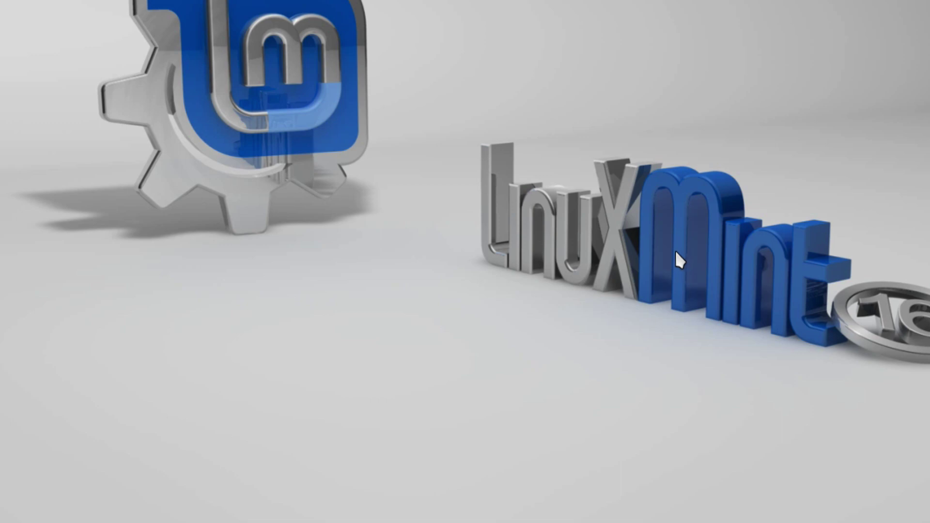
{"action": "right_click", "coordinate": [488, 191]}
{"action": "mouse_move", "coordinate": [515, 205]}
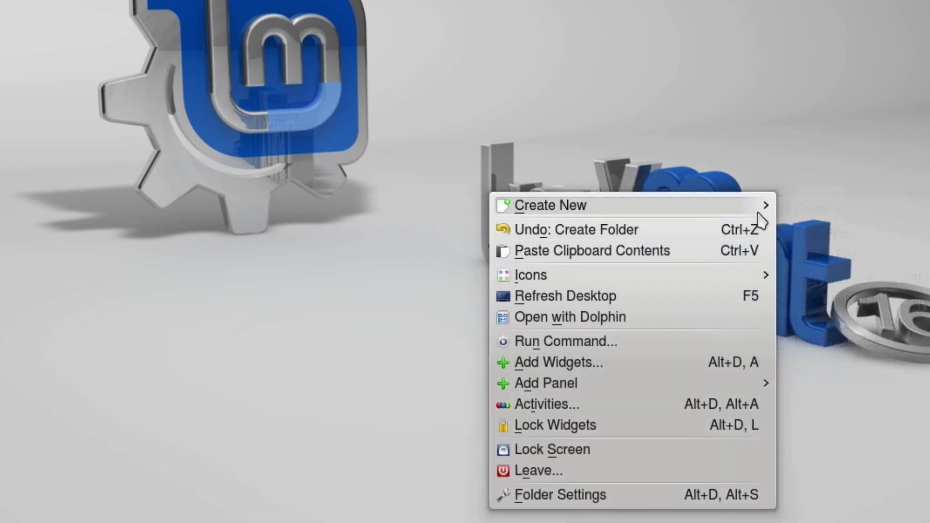
{"action": "left_click", "coordinate": [805, 211]}
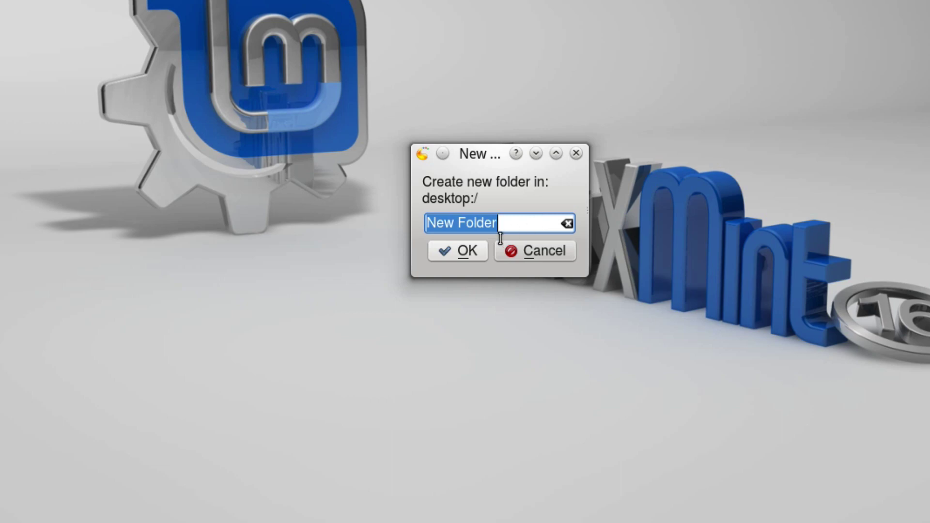
{"action": "left_click", "coordinate": [526, 252]}
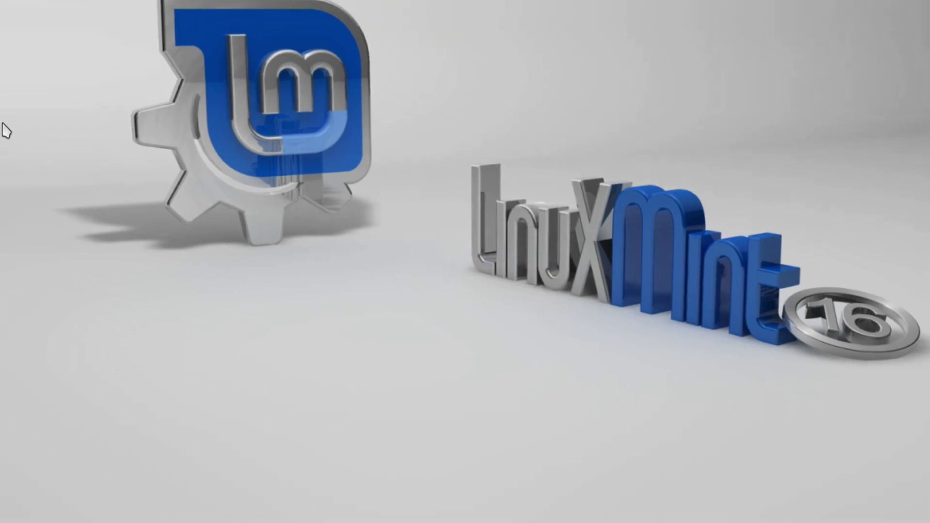
Step: Create a text file on the desktop with the name Text File
{"action": "right_click", "coordinate": [96, 155]}
{"action": "mouse_move", "coordinate": [288, 168]}
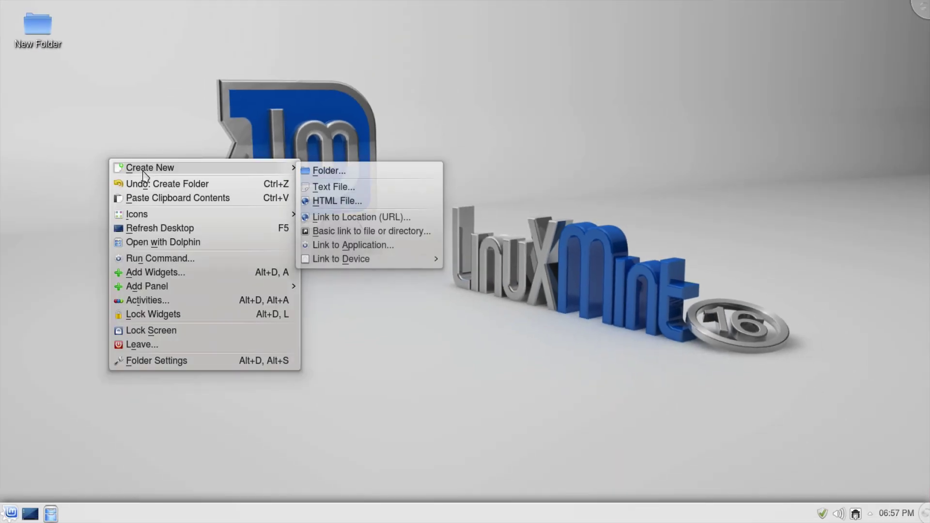
{"action": "left_click", "coordinate": [329, 187]}
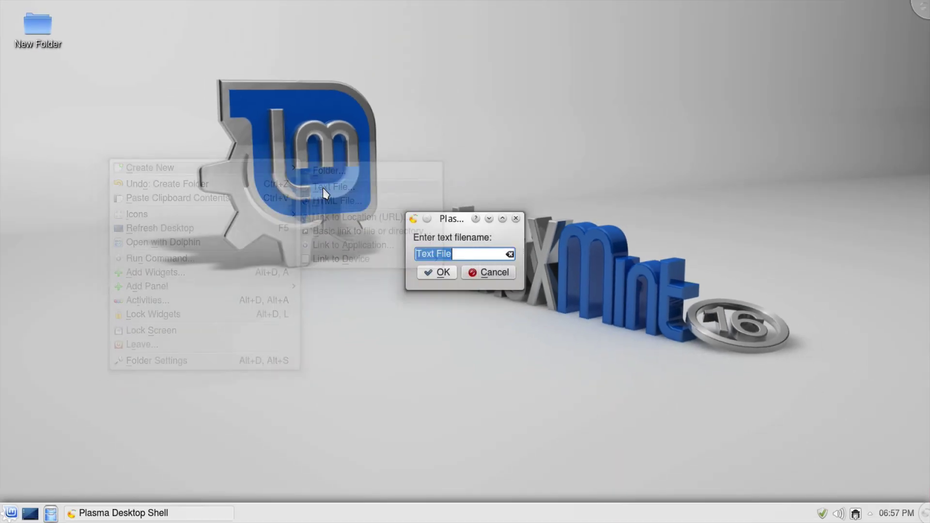
{"action": "left_click", "coordinate": [434, 277]}
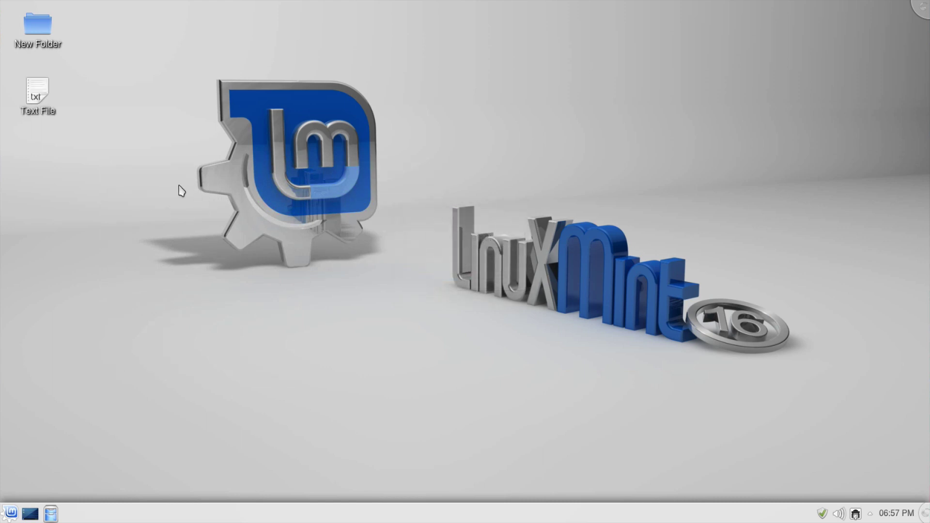
Step: Create a second desktop text file and resolve the name conflict with the suggested name Text File 1
{"action": "right_click", "coordinate": [123, 176]}
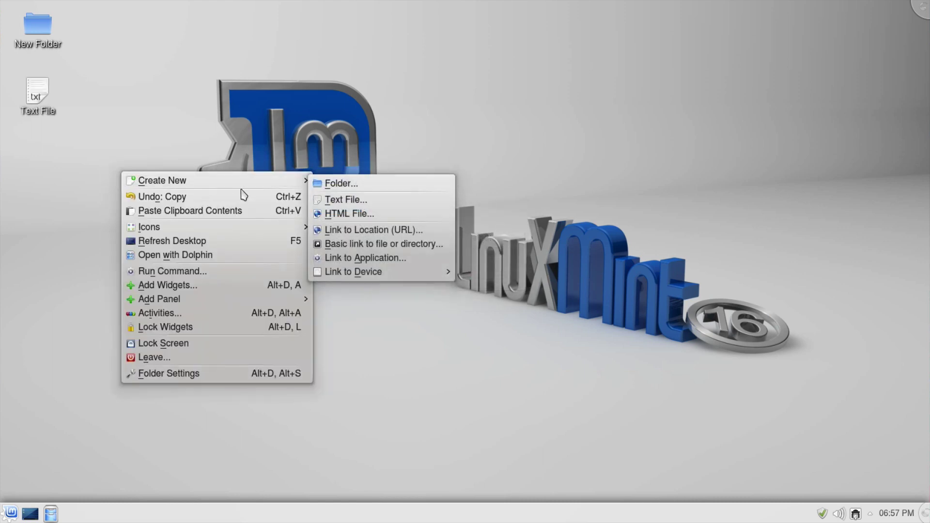
{"action": "mouse_move", "coordinate": [301, 183]}
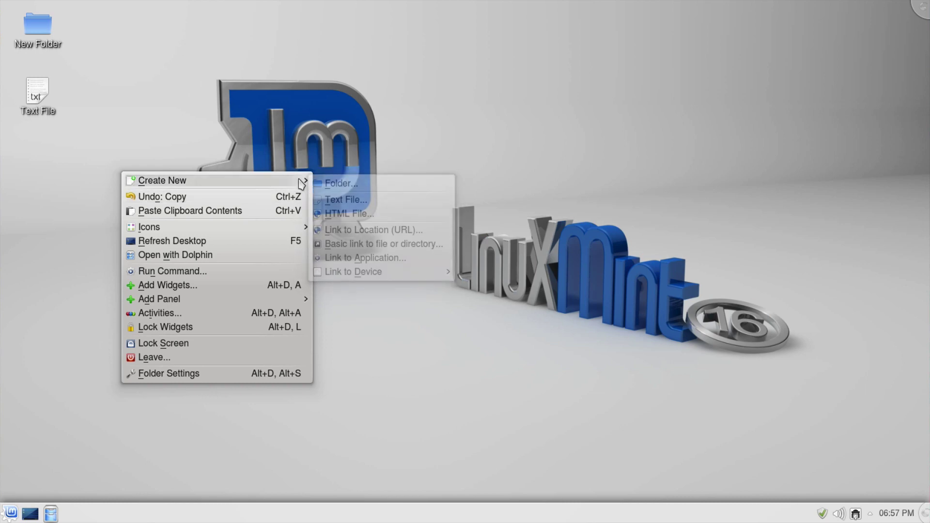
{"action": "left_click", "coordinate": [339, 200]}
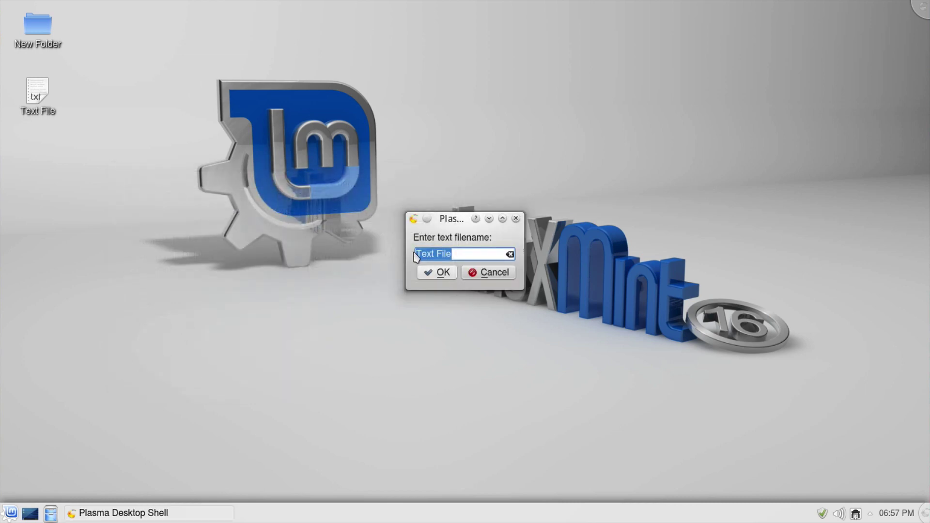
{"action": "left_click", "coordinate": [433, 273]}
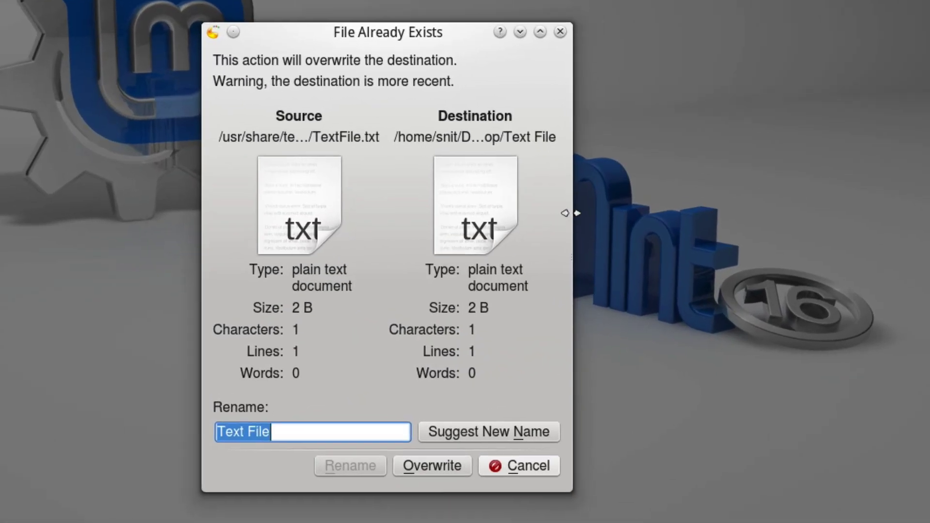
{"action": "left_click_drag", "start_coordinate": [572, 219], "coordinate": [716, 221]}
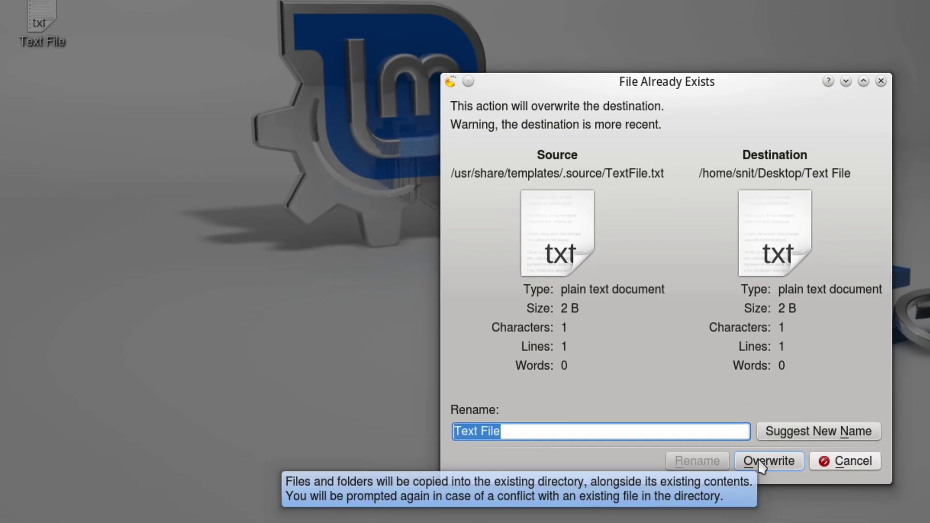
{"action": "left_click", "coordinate": [834, 359]}
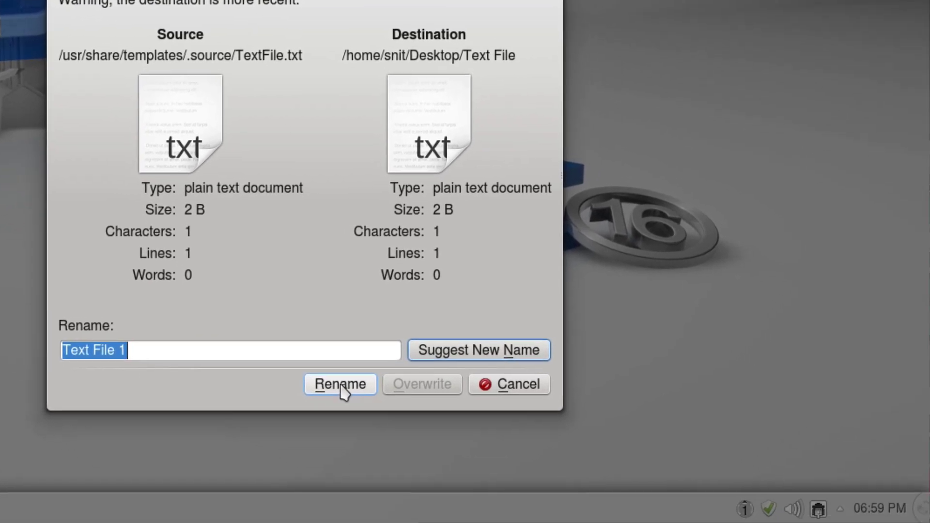
{"action": "left_click", "coordinate": [495, 466]}
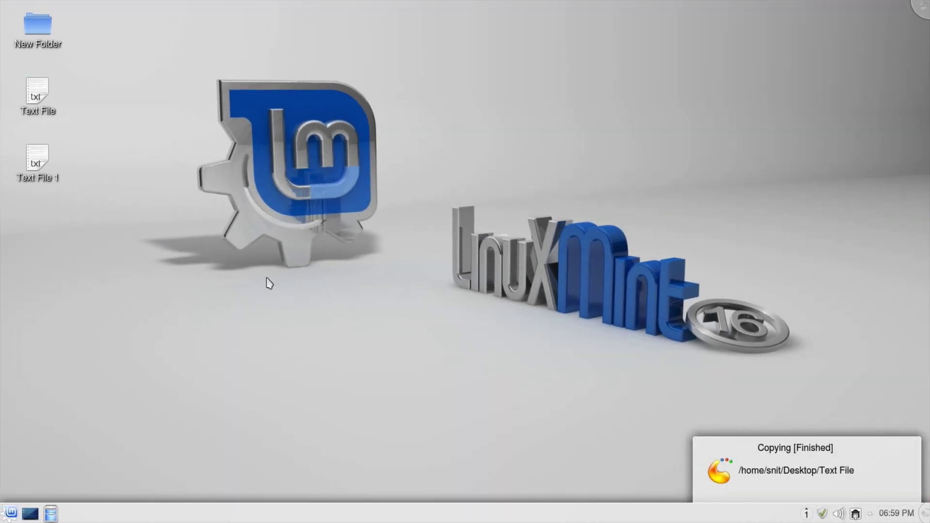
Step: Duplicate Text File on the desktop, giving the copy the suggested name Text File 2
{"action": "left_click", "coordinate": [34, 88]}
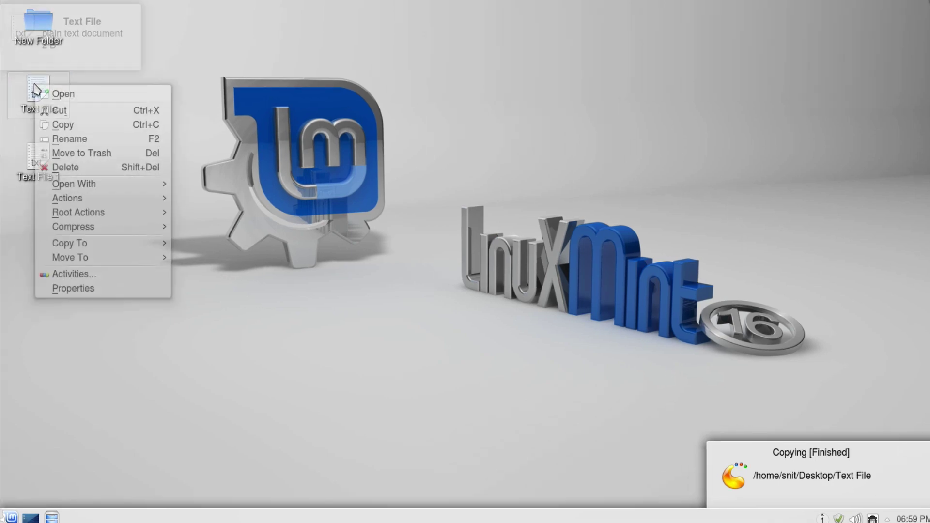
{"action": "left_click", "coordinate": [99, 89]}
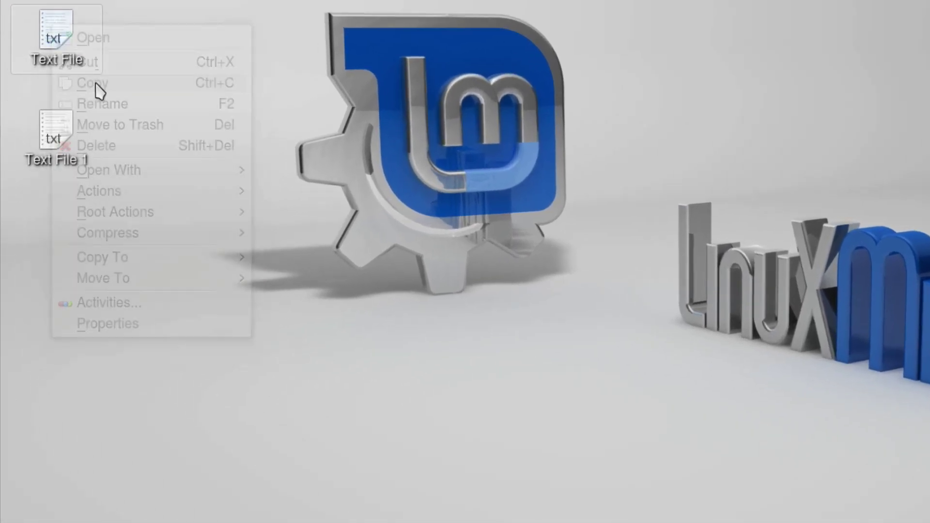
{"action": "right_click", "coordinate": [44, 200]}
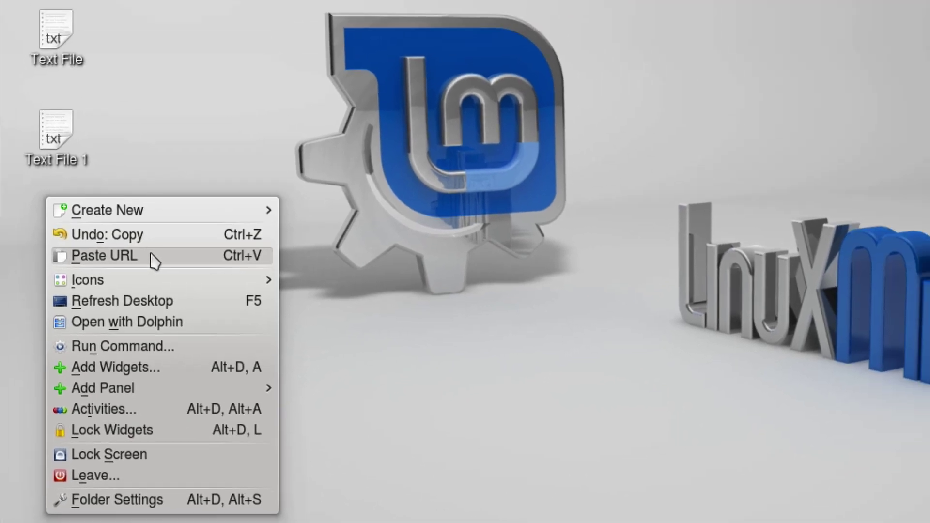
{"action": "left_click", "coordinate": [152, 255]}
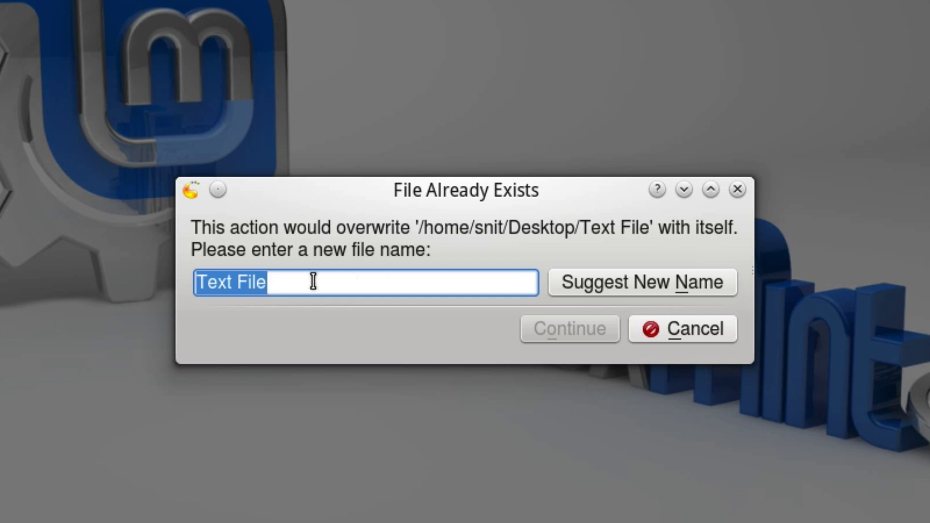
{"action": "left_click", "coordinate": [586, 290]}
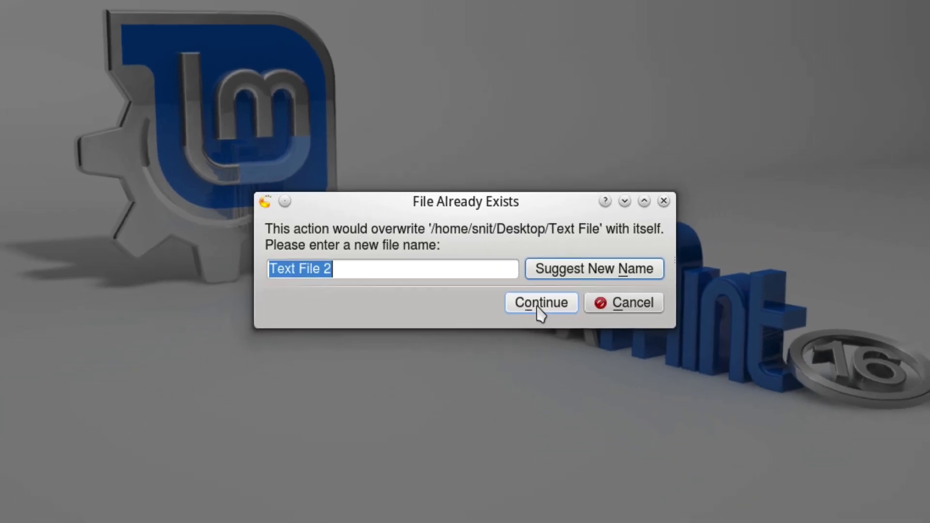
{"action": "left_click", "coordinate": [566, 342]}
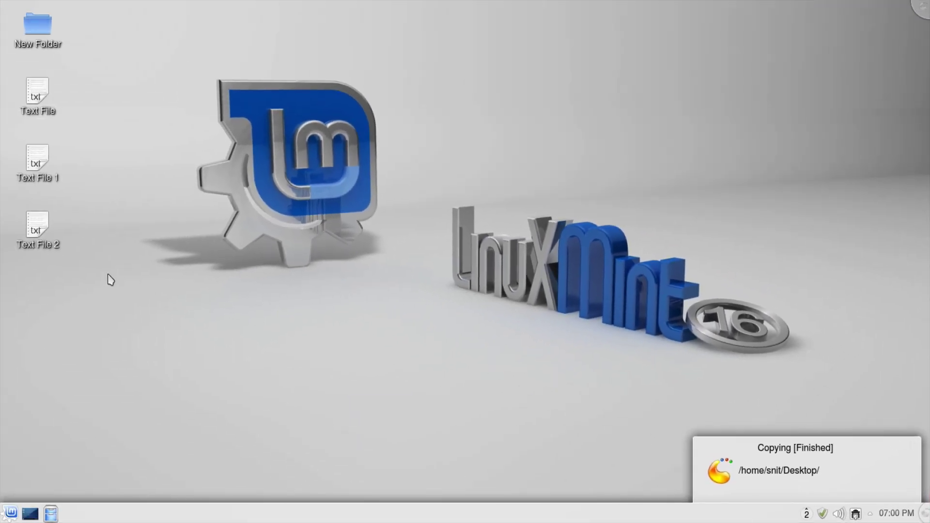
{"action": "right_click", "coordinate": [111, 280]}
{"action": "left_click", "coordinate": [135, 315]}
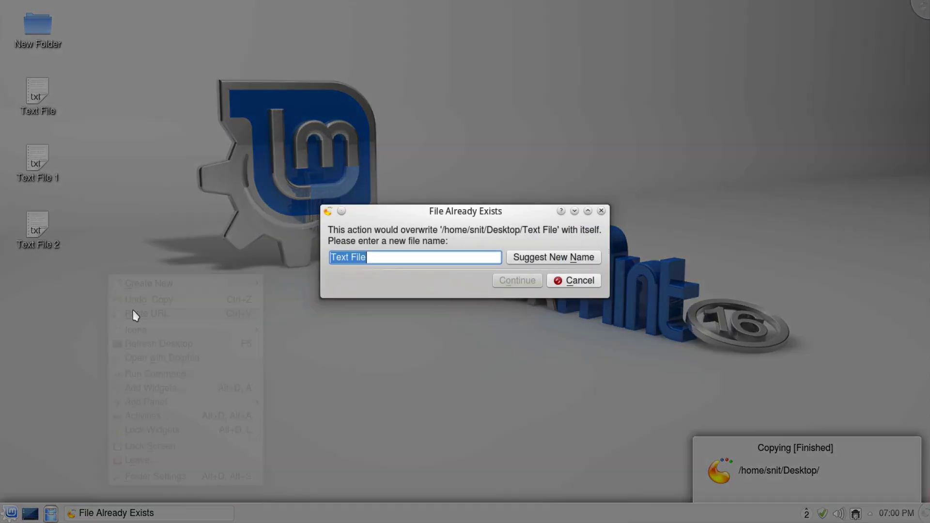
{"action": "left_click", "coordinate": [573, 280]}
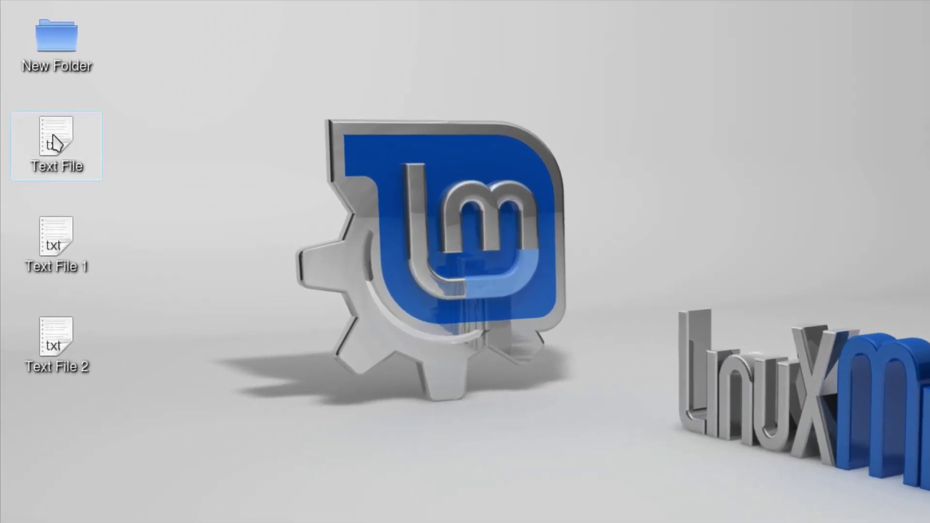
Step: Move Text File and Text File 1 from the desktop to the trash
{"action": "right_click", "coordinate": [36, 93]}
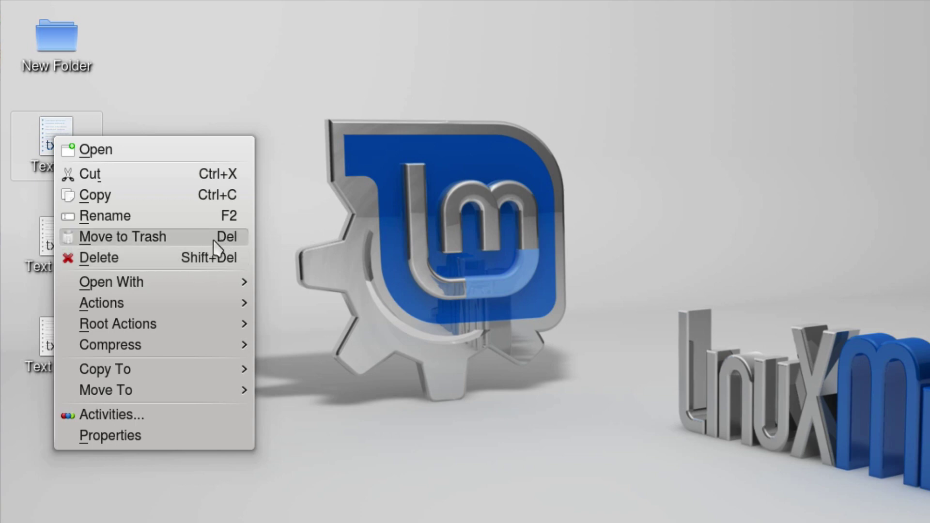
{"action": "left_click", "coordinate": [139, 238]}
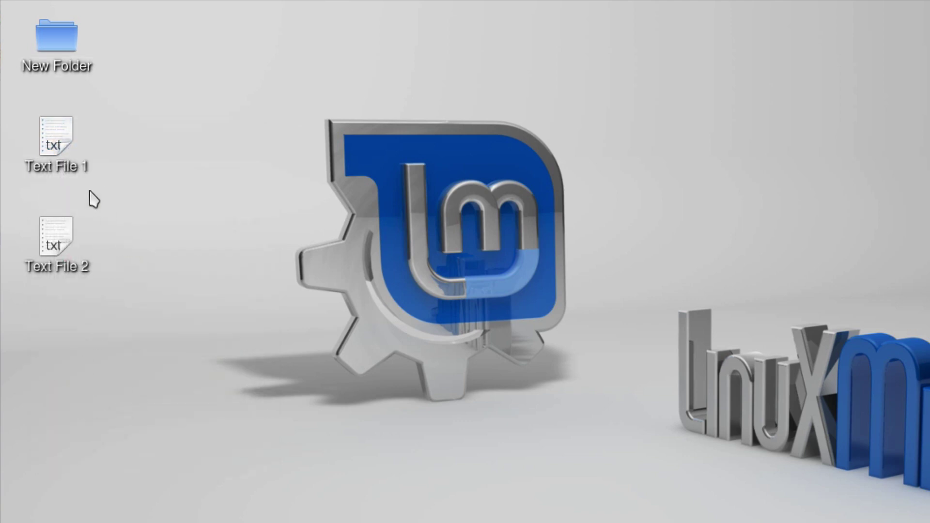
{"action": "right_click", "coordinate": [59, 139]}
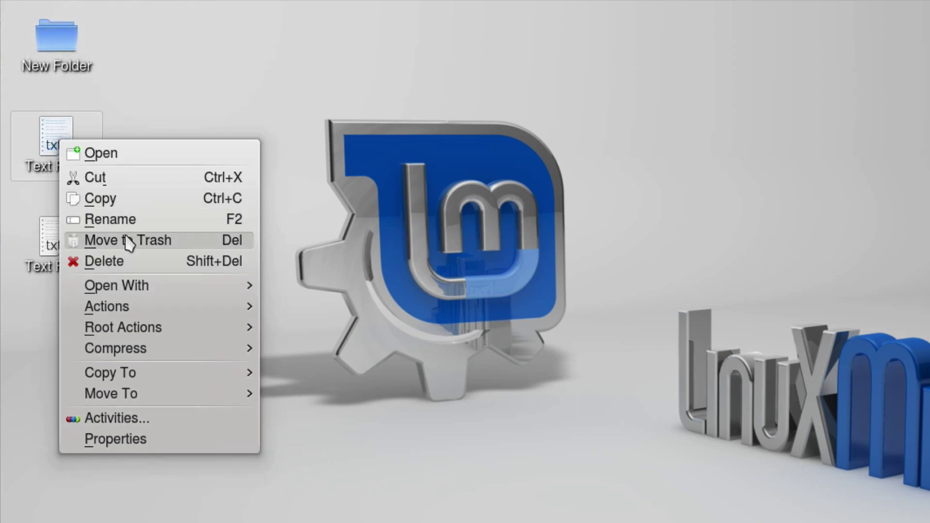
{"action": "left_click", "coordinate": [116, 238]}
Step: Permanently delete Text File 2 from the desktop, bypassing the trash
{"action": "right_click", "coordinate": [58, 137]}
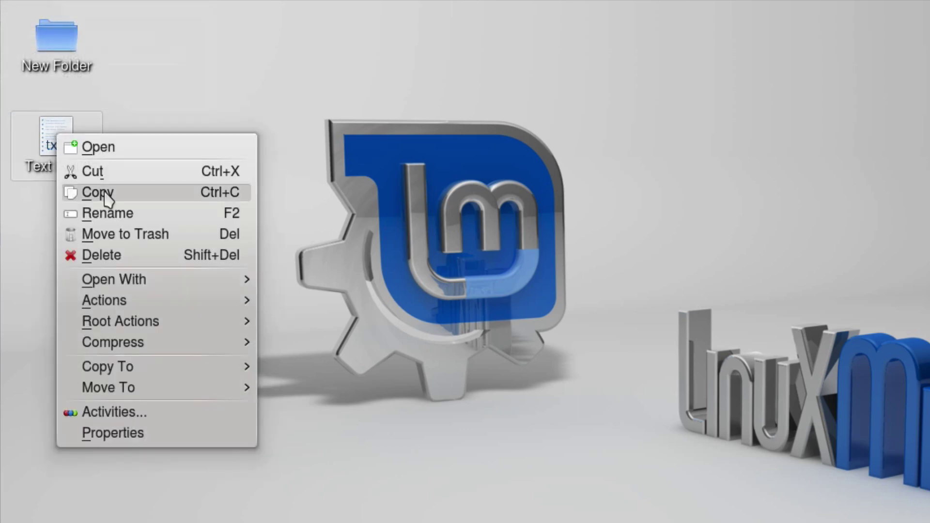
{"action": "left_click", "coordinate": [115, 252]}
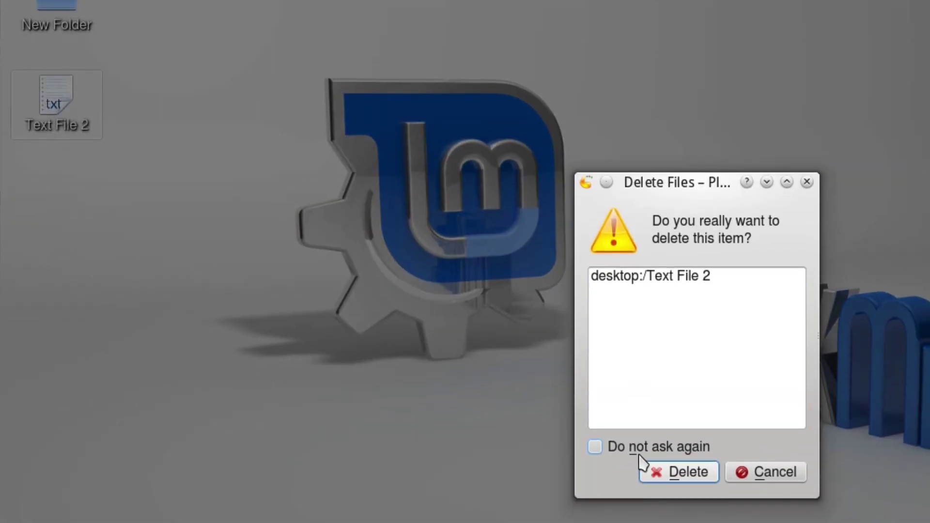
{"action": "left_click", "coordinate": [688, 472]}
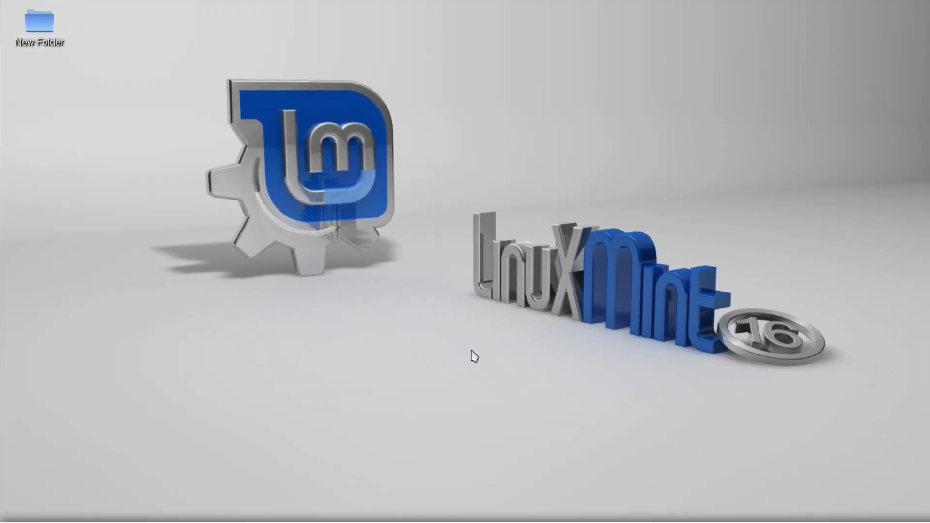
Step: Switch to the Dolphin file manager and show the contents of the Trash
{"action": "left_click", "coordinate": [51, 513]}
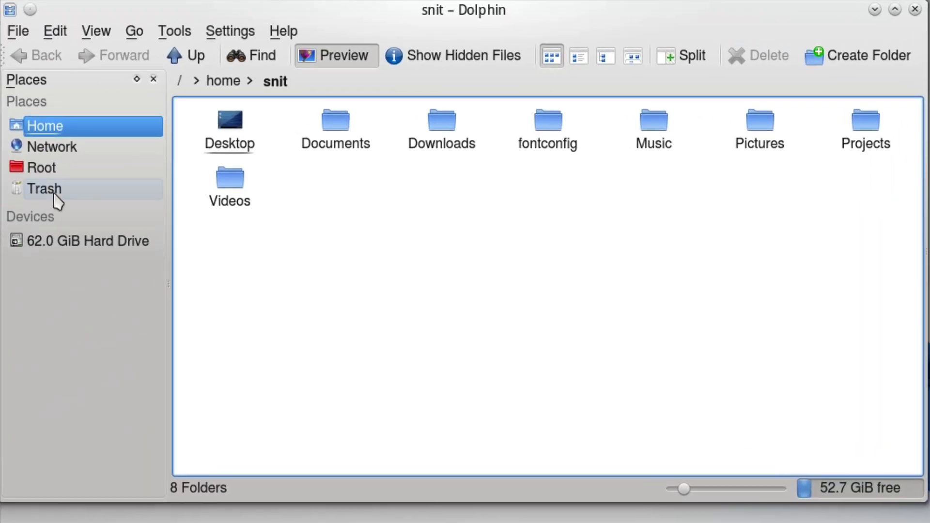
{"action": "left_click", "coordinate": [56, 195]}
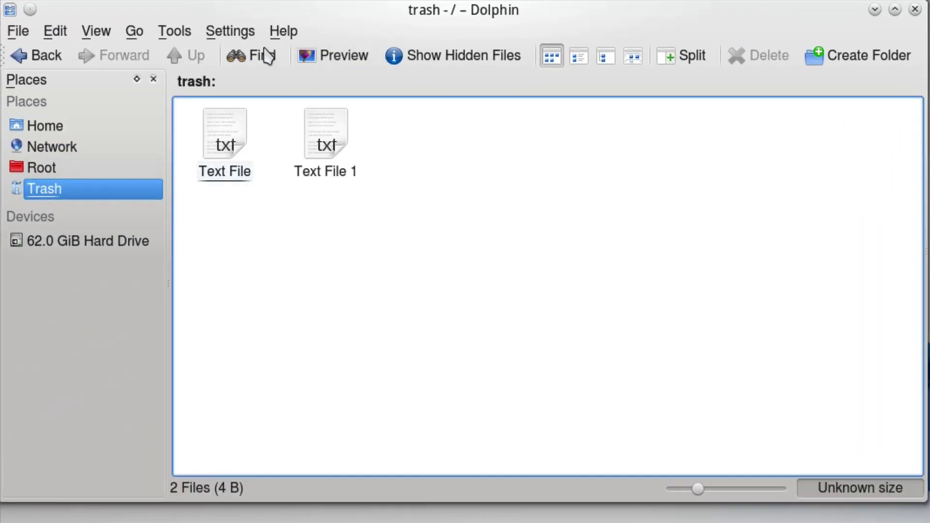
Step: Uncover the desktop behind the file manager window and move Text File out of the trash onto the desktop
{"action": "left_click_drag", "start_coordinate": [267, 19], "coordinate": [436, 58]}
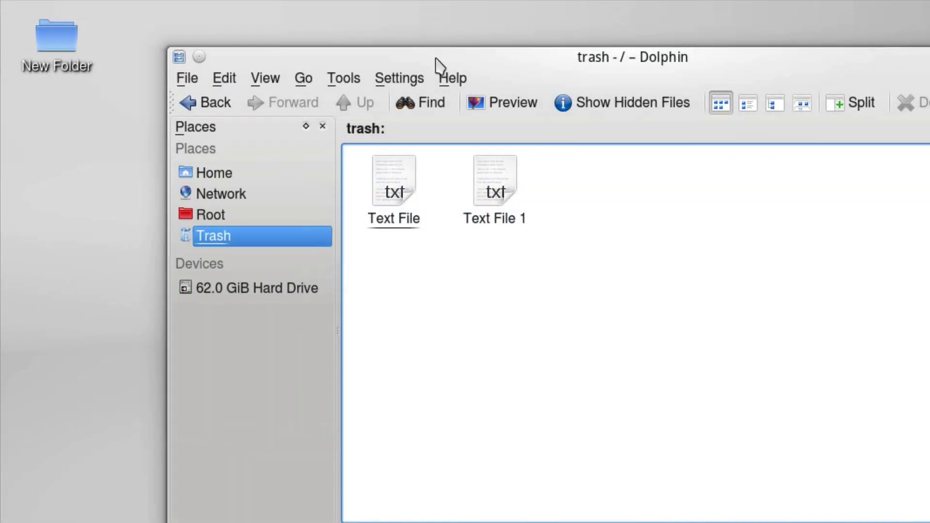
{"action": "left_click_drag", "start_coordinate": [409, 190], "coordinate": [62, 149]}
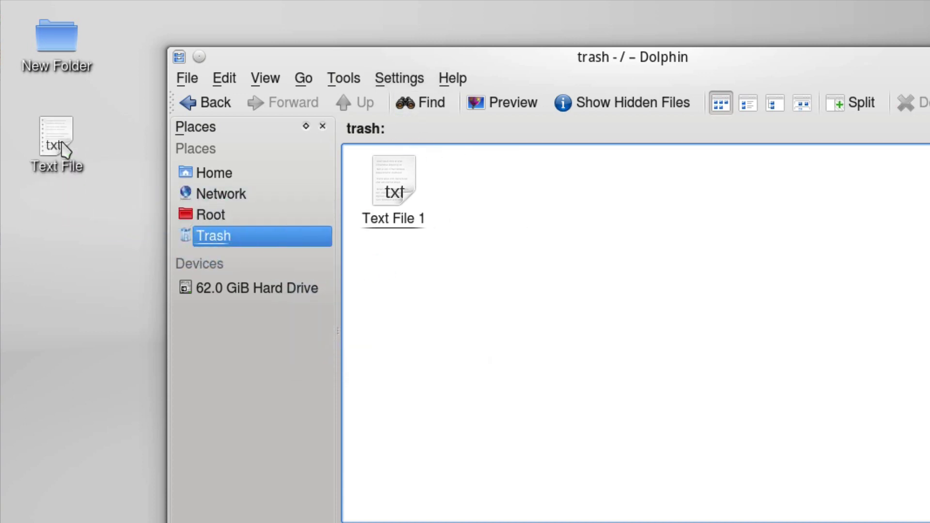
Step: Open Text File from the desktop in Kate, try to save it, and close the editor
{"action": "double_click", "coordinate": [57, 143]}
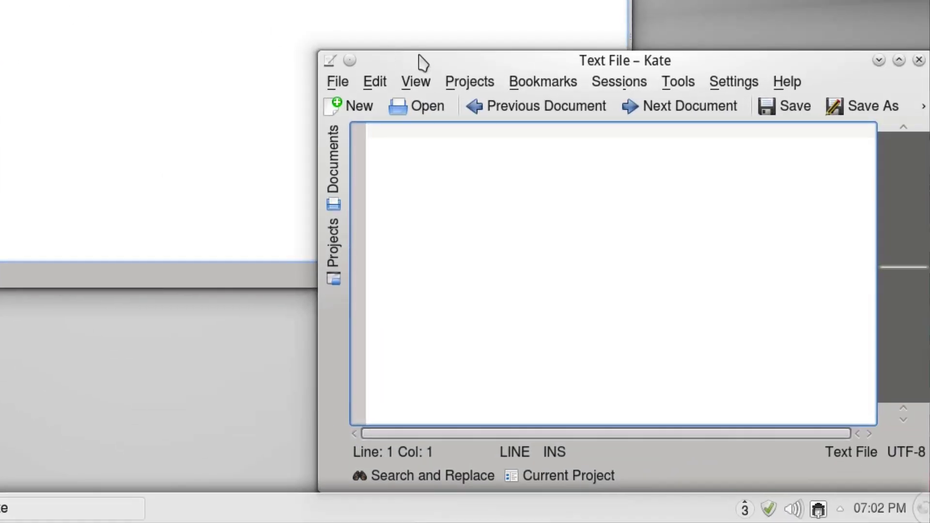
{"action": "left_click", "coordinate": [795, 109]}
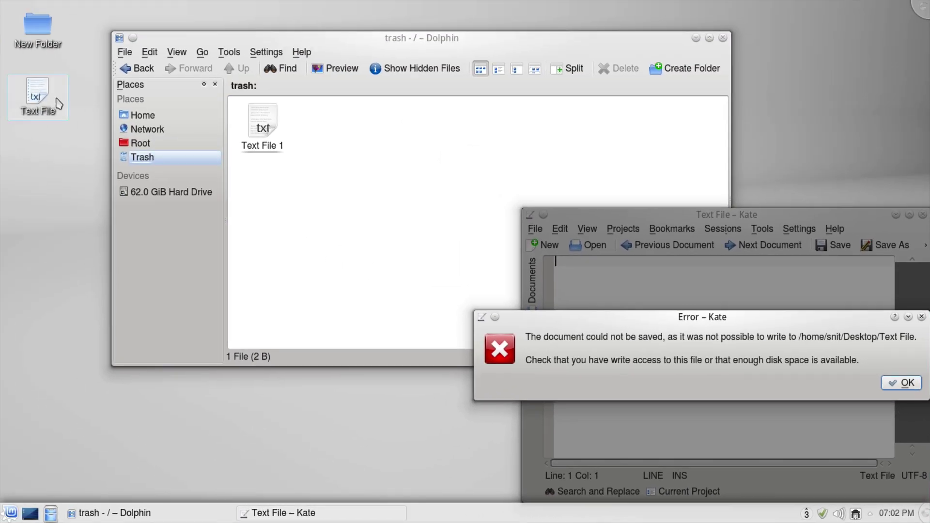
{"action": "left_click", "coordinate": [901, 383]}
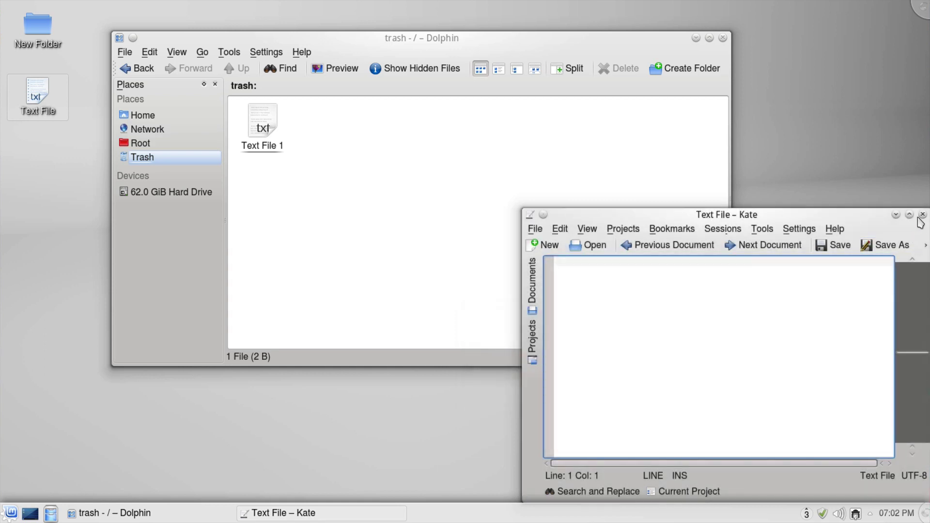
{"action": "left_click", "coordinate": [922, 214]}
Step: Put Text File back in the trash, and restore both Text File and Text File 1 to their original location
{"action": "left_click_drag", "start_coordinate": [37, 97], "coordinate": [349, 172]}
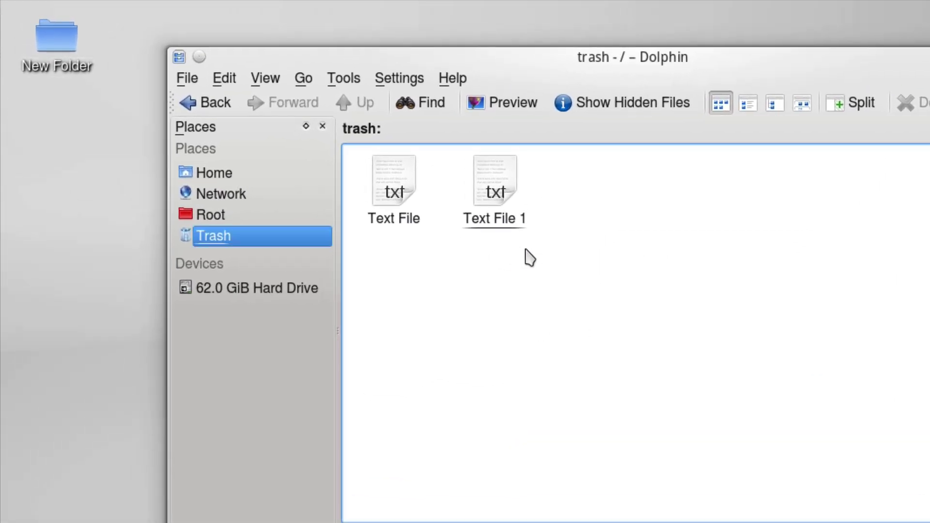
{"action": "left_click_drag", "start_coordinate": [474, 225], "coordinate": [399, 195]}
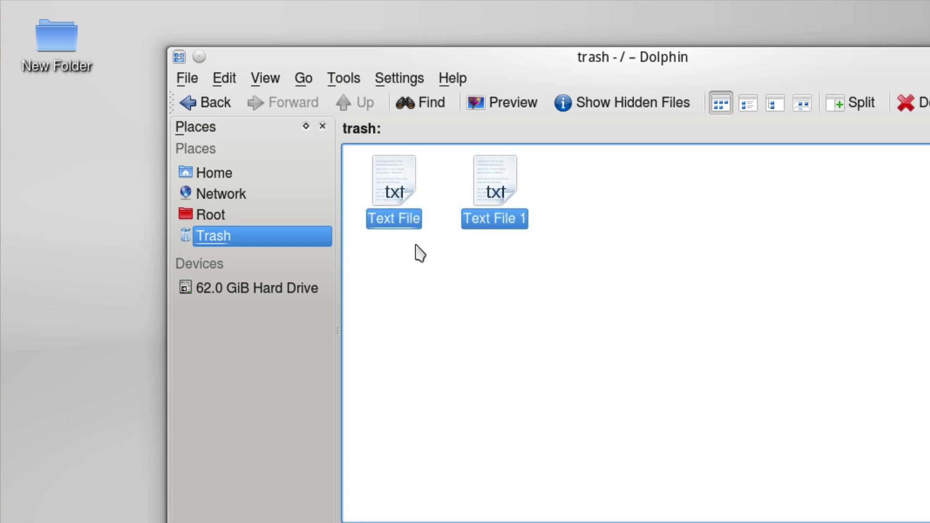
{"action": "right_click", "coordinate": [394, 179]}
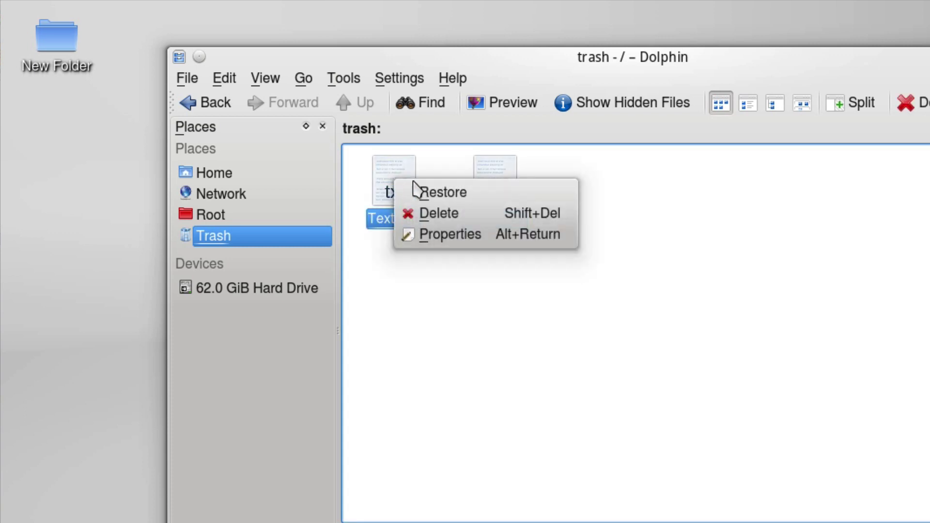
{"action": "left_click", "coordinate": [430, 193]}
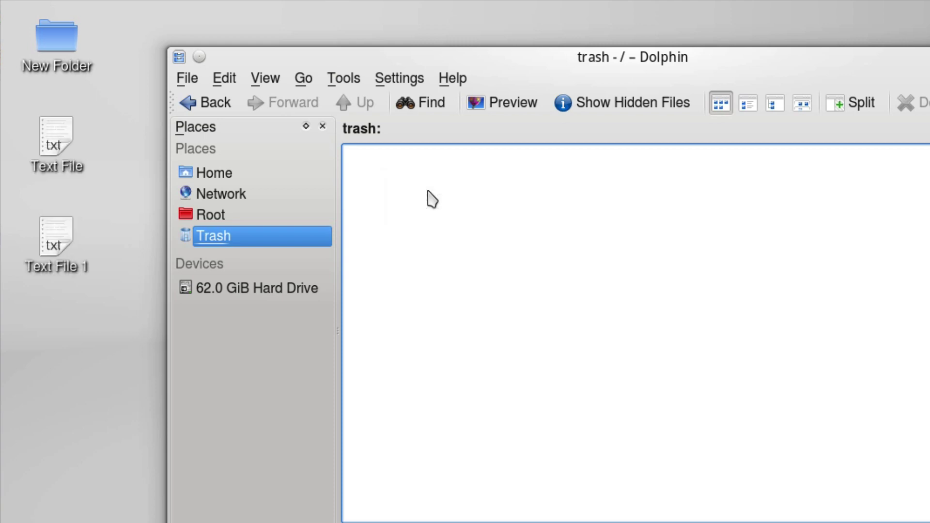
Step: Open the restored Text File in Kate and try to save it, and also open Text File 1, closing the editor each time
{"action": "double_click", "coordinate": [56, 140]}
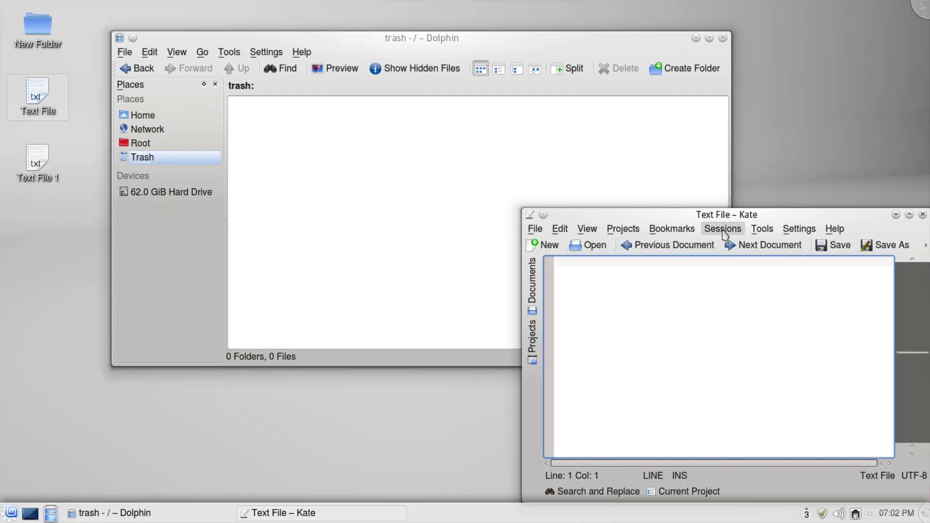
{"action": "left_click", "coordinate": [833, 245]}
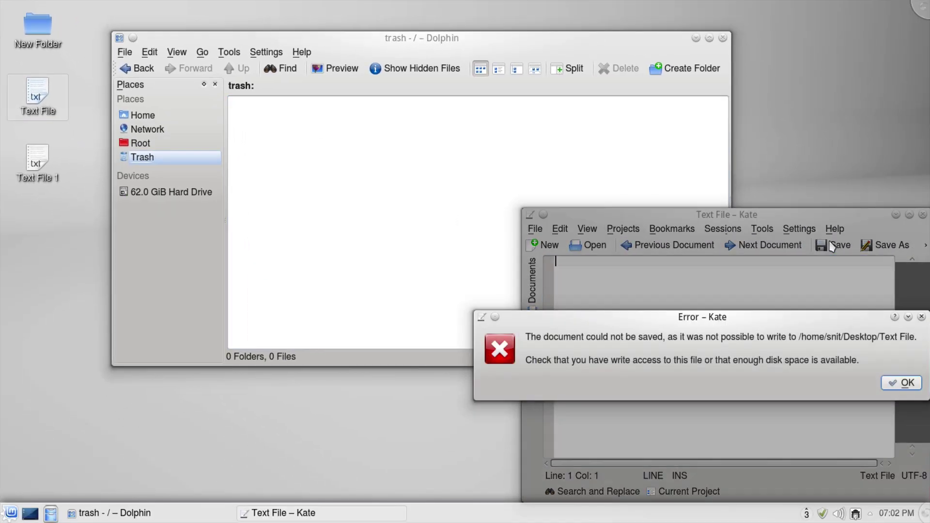
{"action": "left_click", "coordinate": [901, 382]}
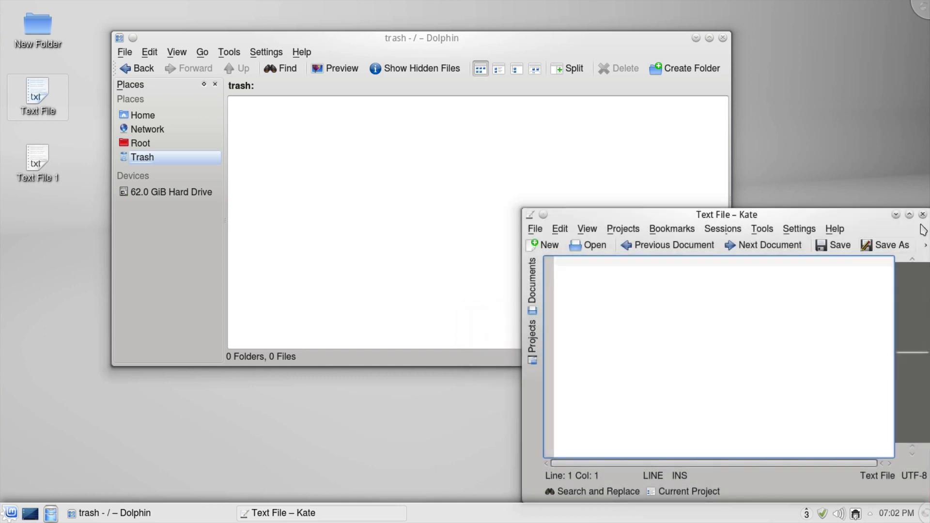
{"action": "left_click", "coordinate": [923, 215]}
{"action": "left_click", "coordinate": [41, 162]}
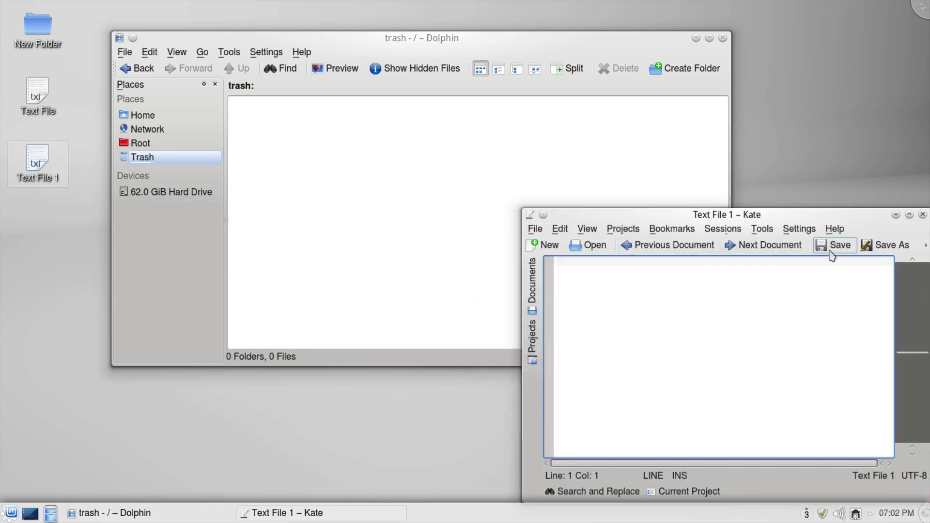
{"action": "left_click", "coordinate": [922, 215]}
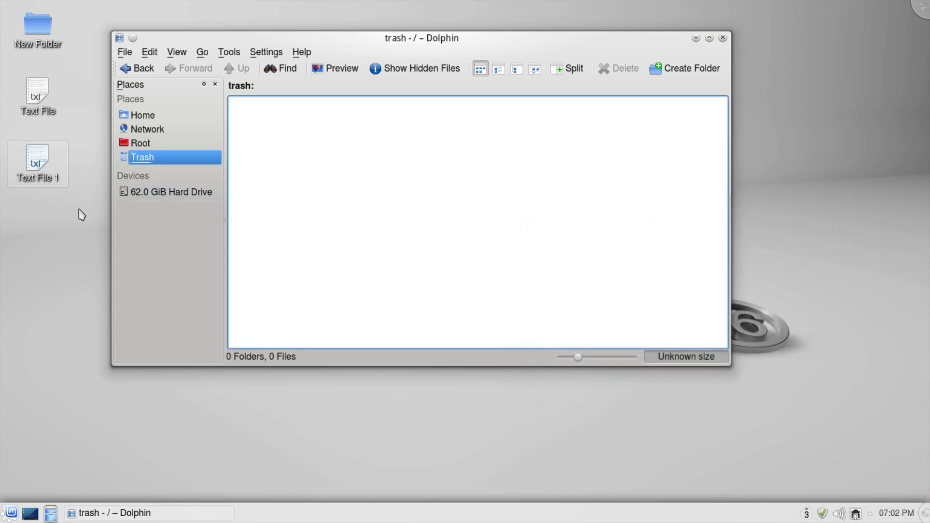
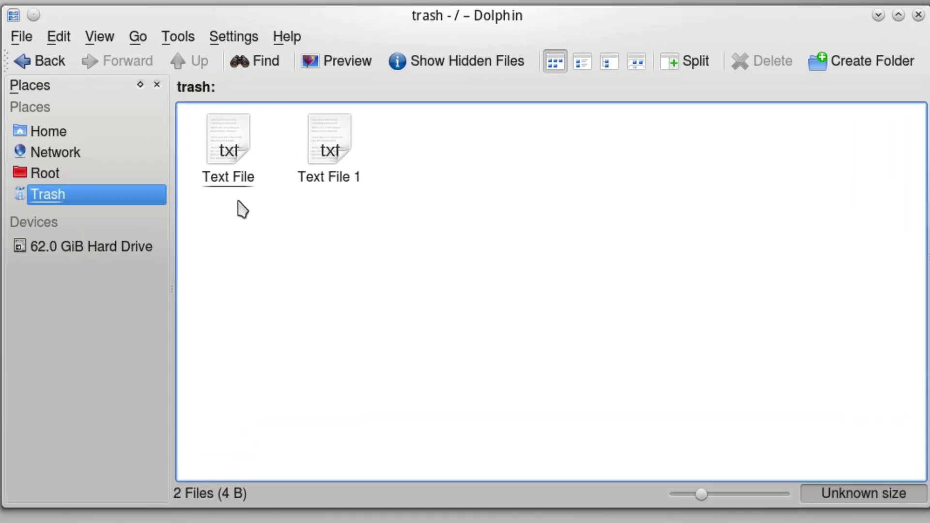
Step: Try to move Text File and Text File 1 together from the trash to the desktop, choosing AutoSkip
{"action": "left_click_drag", "start_coordinate": [215, 198], "coordinate": [339, 123]}
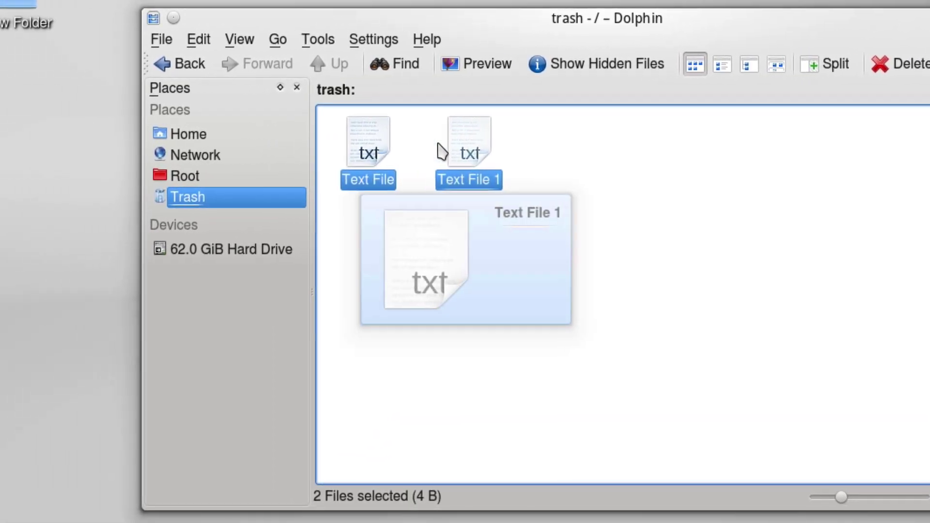
{"action": "left_click_drag", "start_coordinate": [442, 151], "coordinate": [441, 212]}
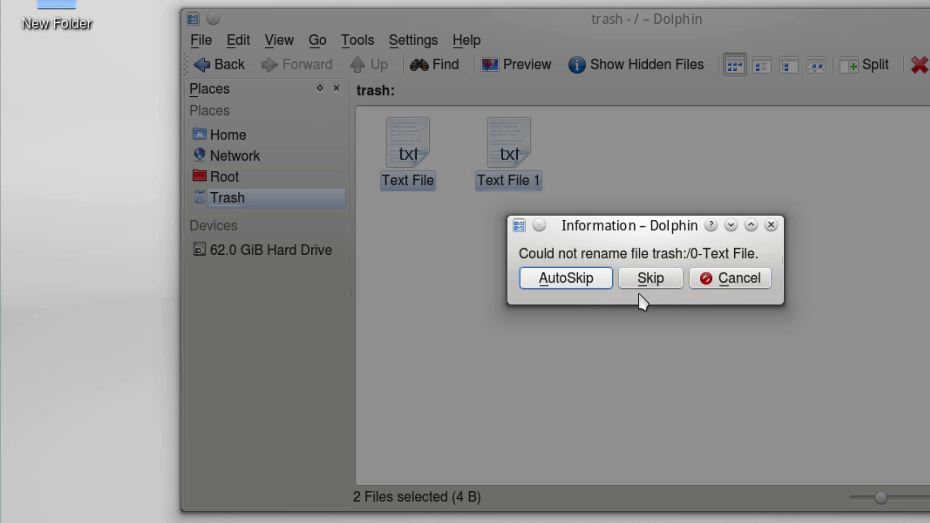
{"action": "left_click", "coordinate": [550, 280]}
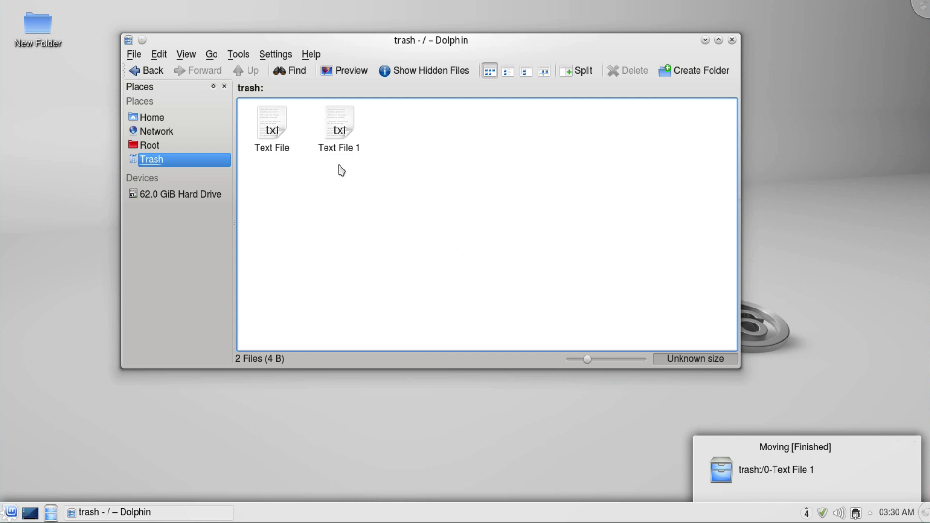
Step: Retry moving both trashed text files to the desktop, skipping Text File and cancelling at Text File 1
{"action": "left_click_drag", "start_coordinate": [341, 170], "coordinate": [309, 170]}
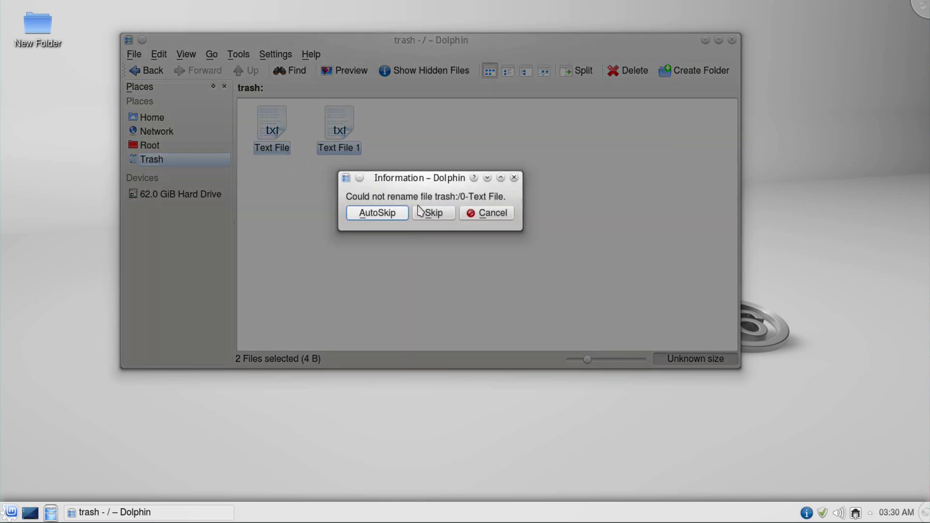
{"action": "left_click", "coordinate": [439, 214]}
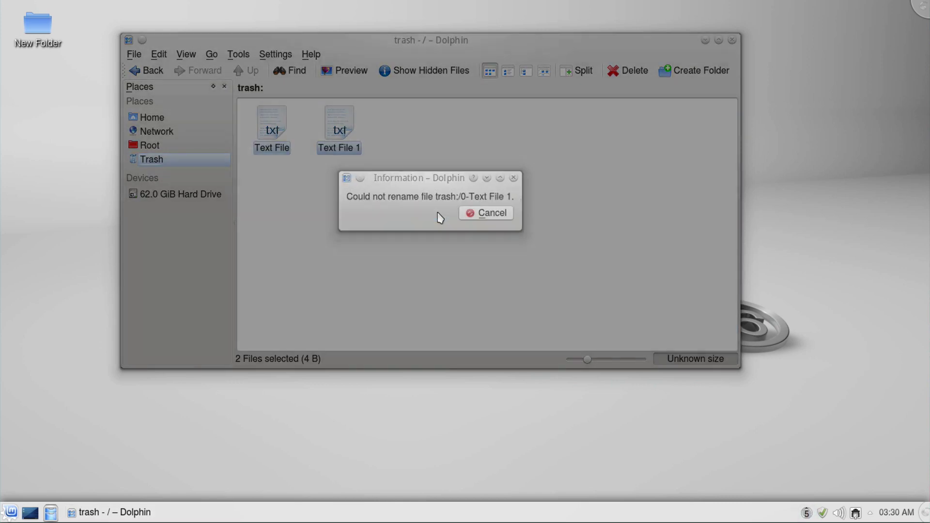
{"action": "left_click", "coordinate": [484, 217]}
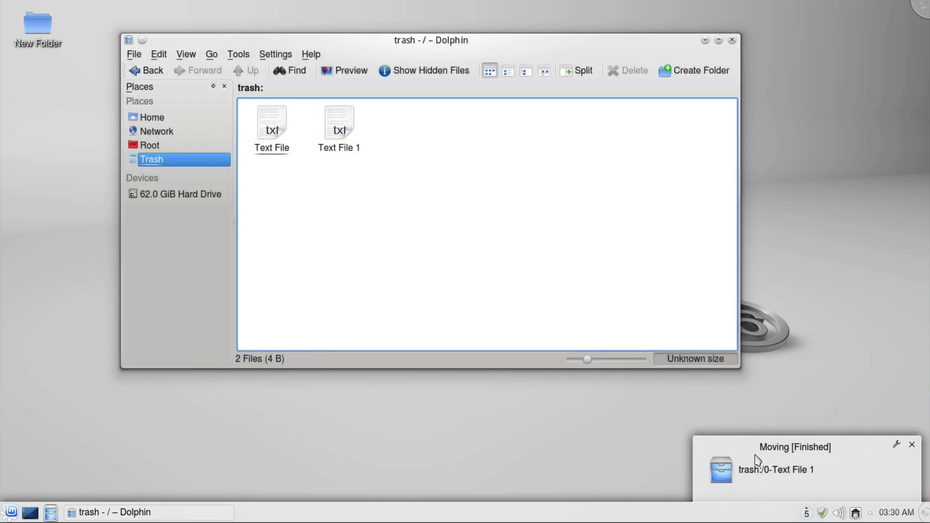
Step: Try moving both trashed files to the desktop twice more, cancelling one attempt immediately and the other after skipping Text File
{"action": "left_click_drag", "start_coordinate": [335, 168], "coordinate": [297, 181]}
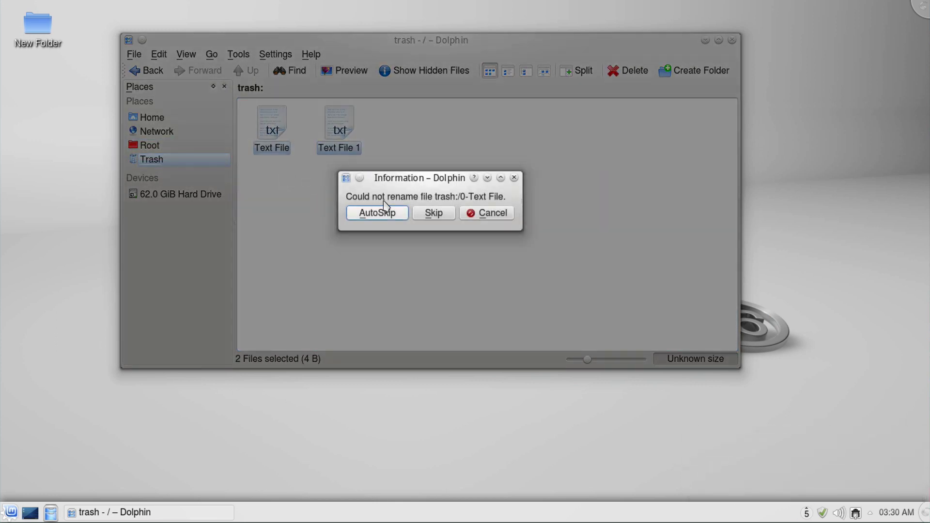
{"action": "left_click", "coordinate": [484, 216]}
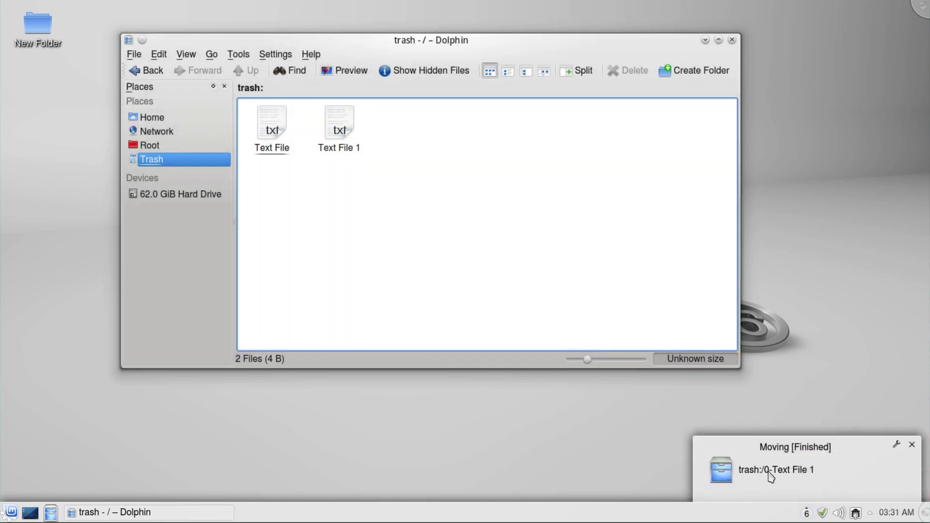
{"action": "left_click_drag", "start_coordinate": [359, 169], "coordinate": [276, 175]}
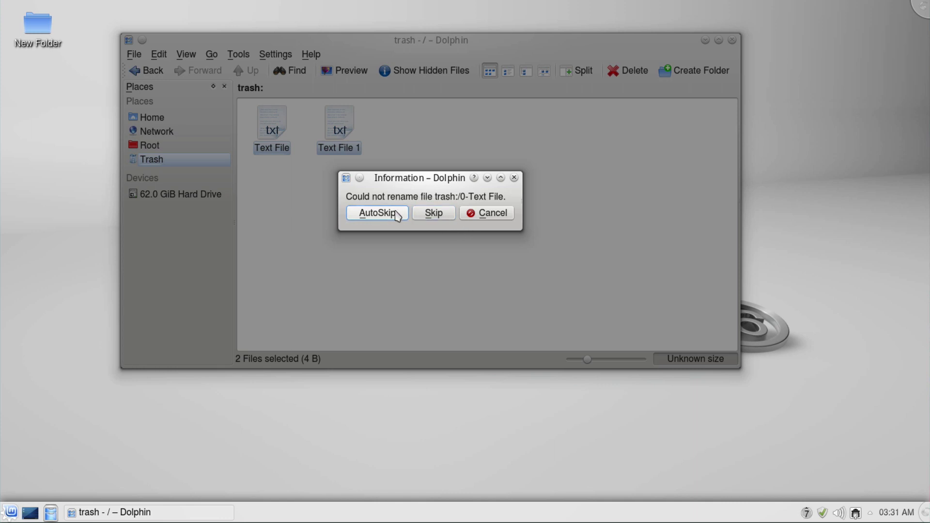
{"action": "left_click", "coordinate": [434, 216]}
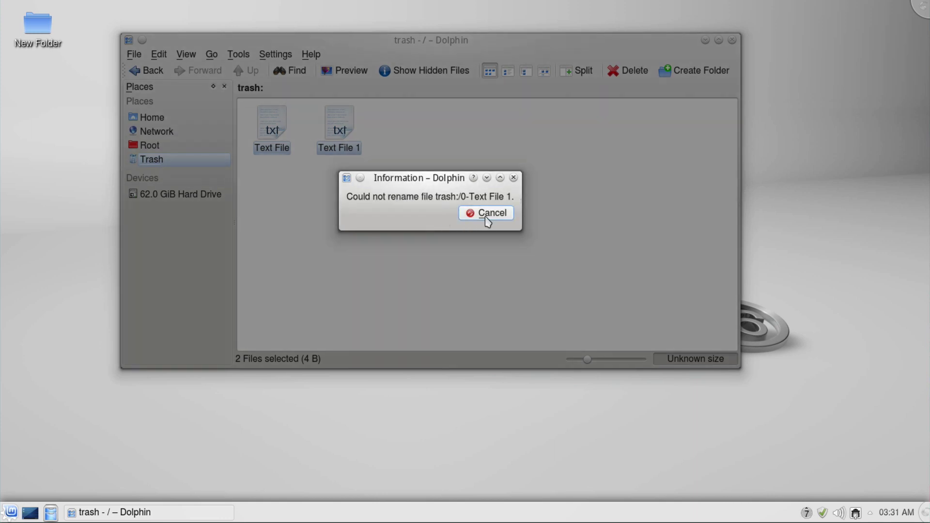
{"action": "left_click", "coordinate": [487, 215]}
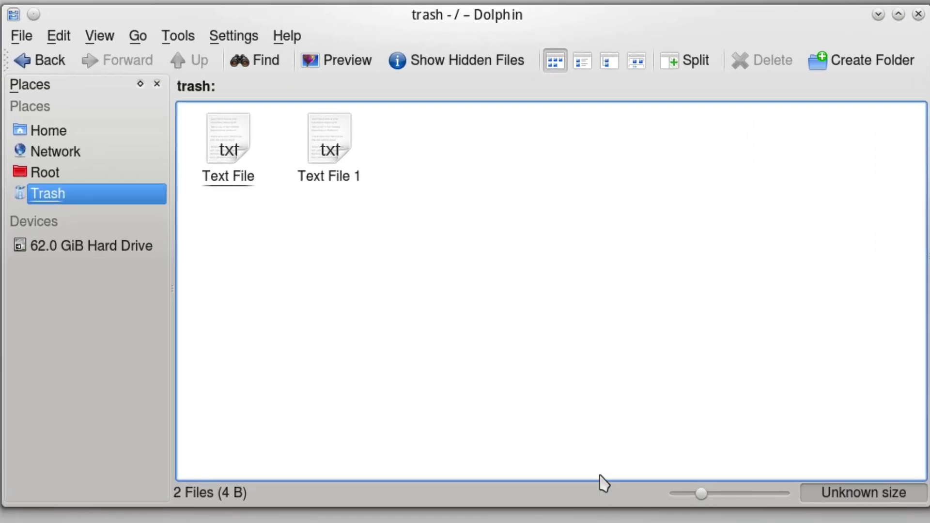
Step: Try to create a new folder inside the trash and dismiss the resulting message
{"action": "left_click", "coordinate": [230, 145]}
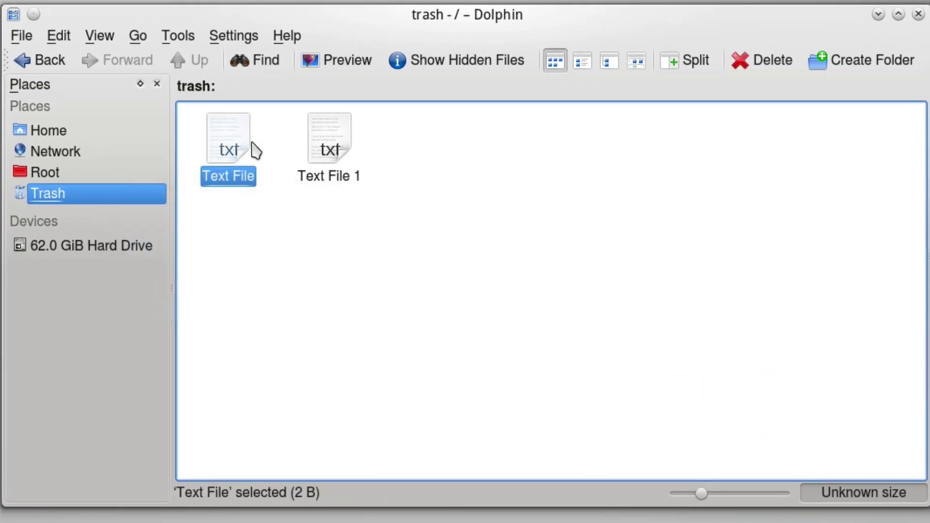
{"action": "left_click", "coordinate": [858, 68]}
{"action": "left_click", "coordinate": [423, 298]}
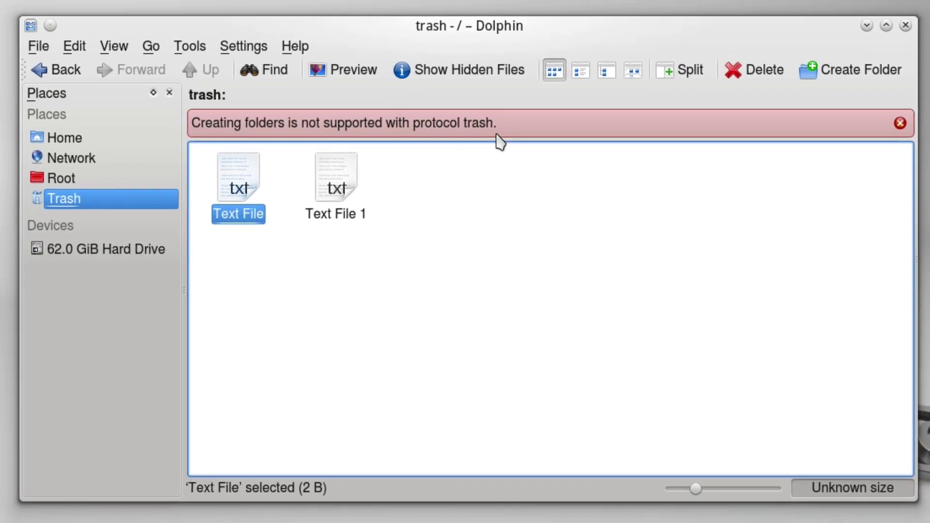
{"action": "left_click", "coordinate": [900, 123]}
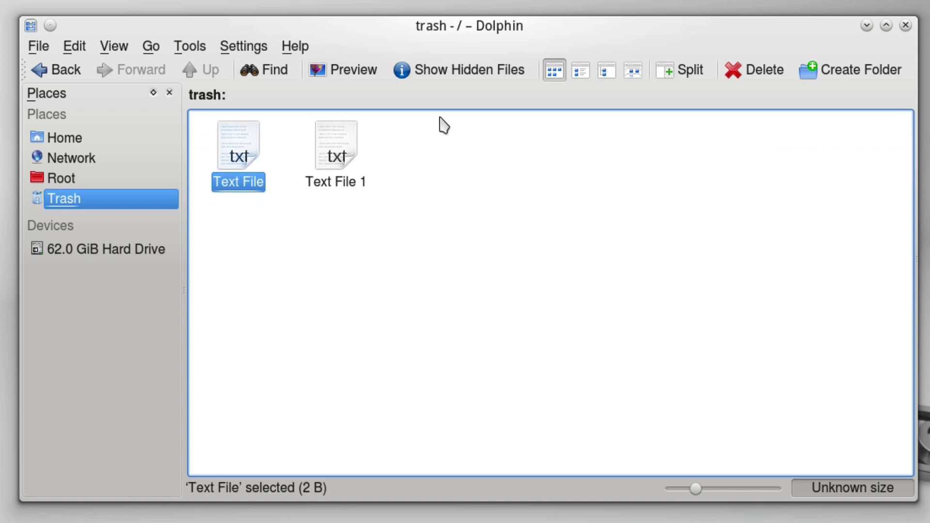
Step: Try to create a text file inside the trash using the suggested name Text File
{"action": "left_click", "coordinate": [48, 49]}
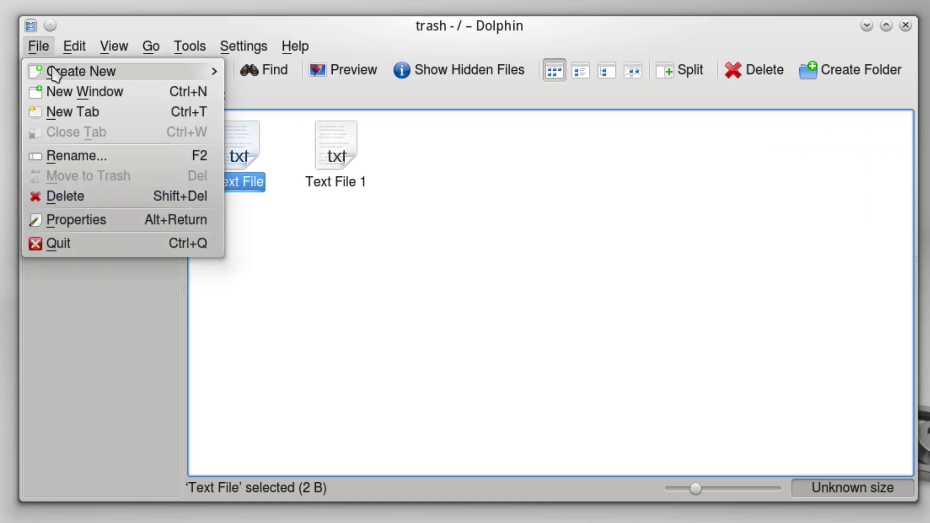
{"action": "mouse_move", "coordinate": [116, 74]}
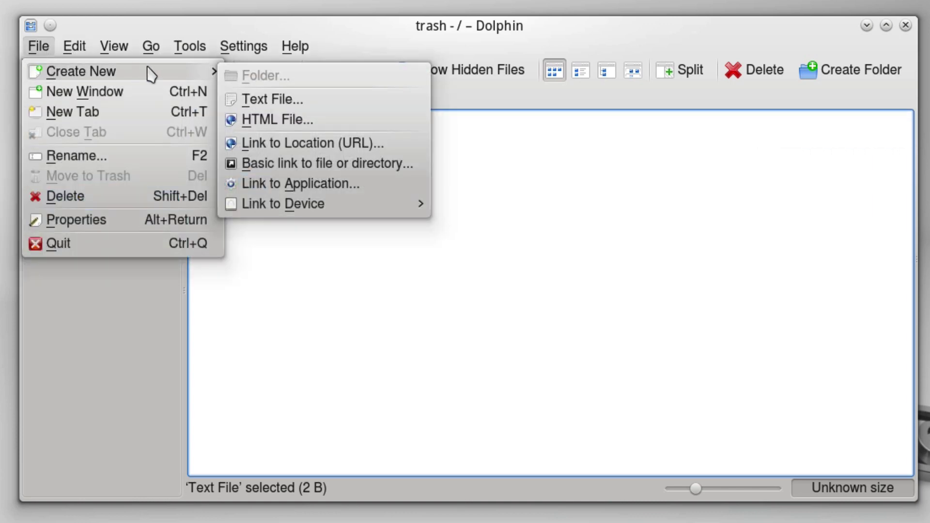
{"action": "left_click", "coordinate": [305, 101]}
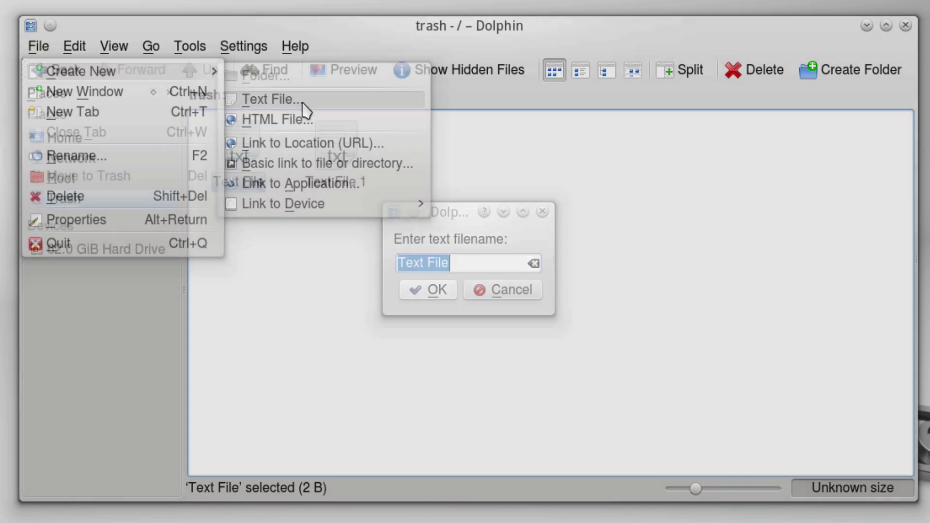
{"action": "left_click", "coordinate": [429, 296]}
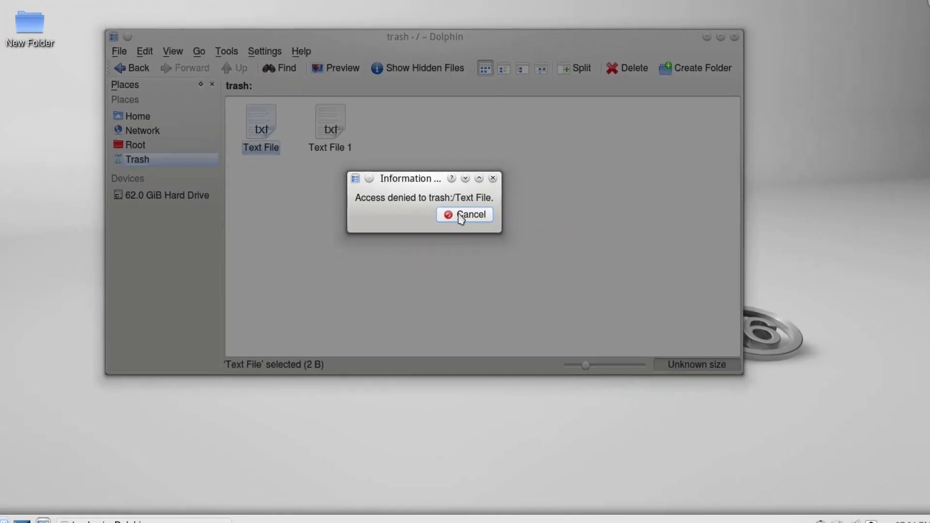
{"action": "left_click", "coordinate": [460, 217]}
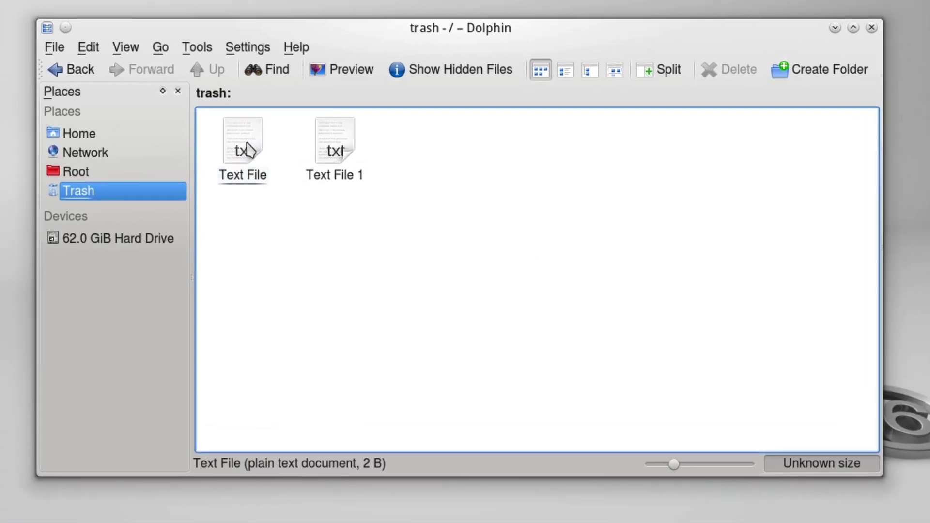
Step: Try to rename the trashed Text File as File and dismiss the resulting message
{"action": "left_click", "coordinate": [39, 46]}
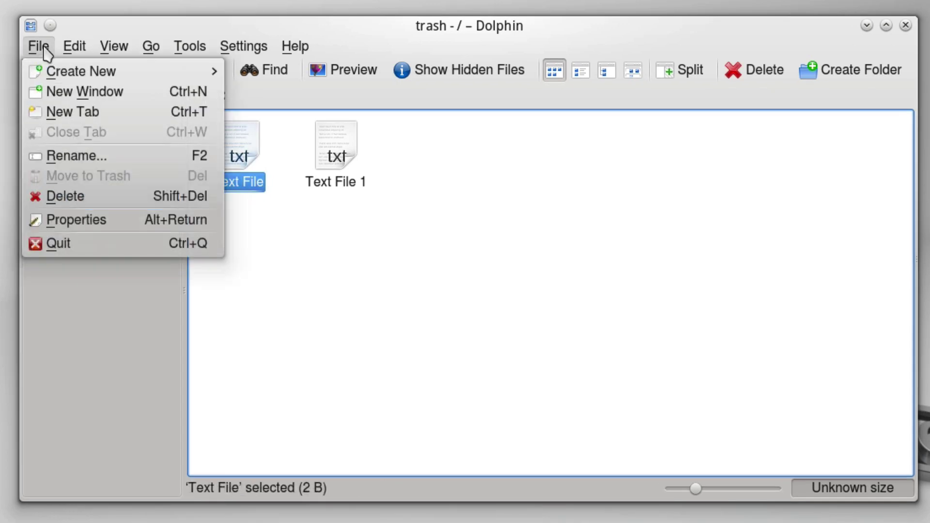
{"action": "left_click", "coordinate": [88, 153]}
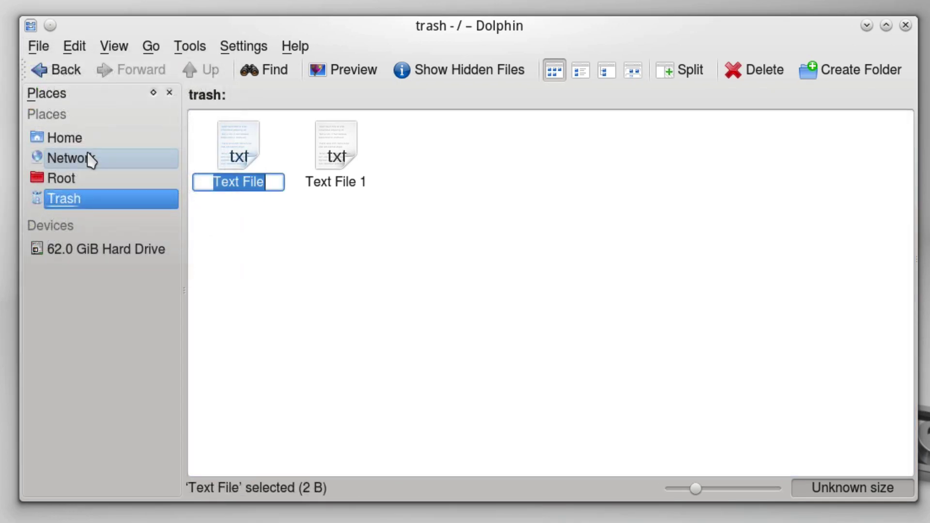
{"action": "type", "text": "File"}
{"action": "left_click", "coordinate": [234, 224]}
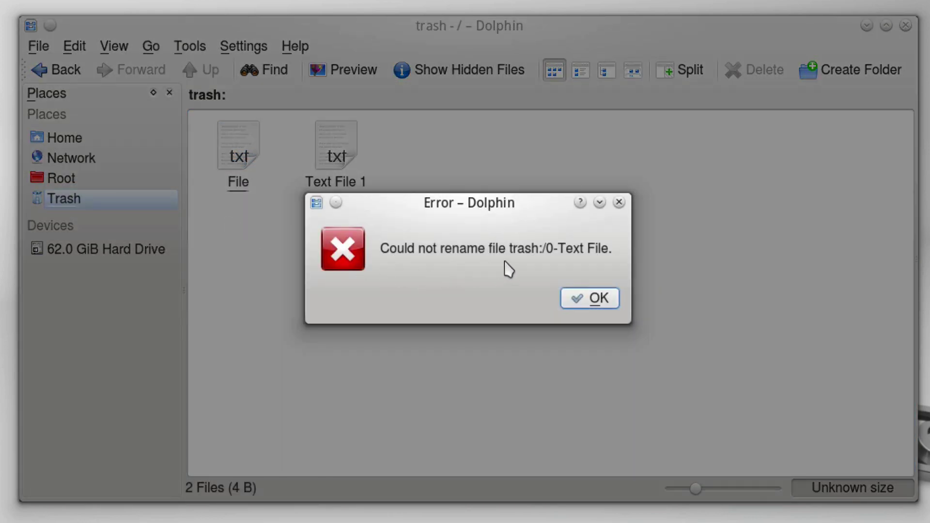
{"action": "left_click", "coordinate": [584, 301]}
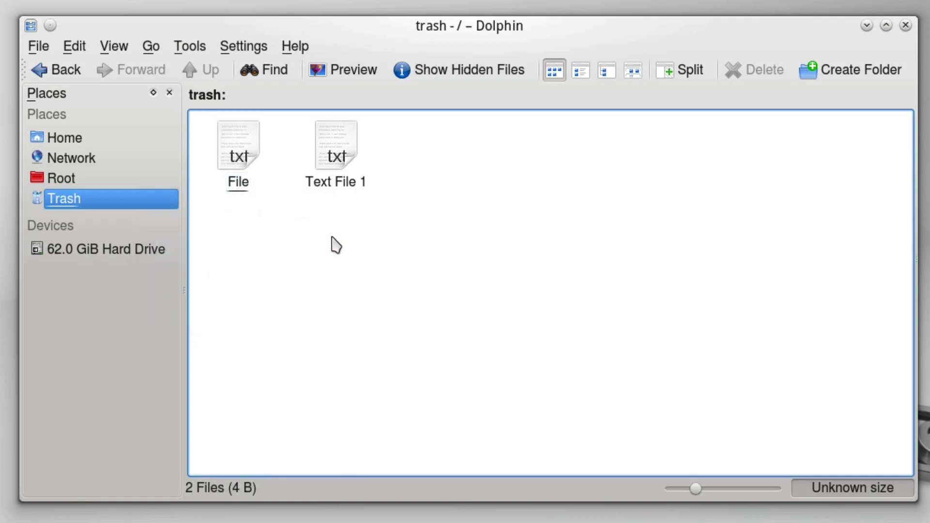
Step: Undo the last trash operation and move both text files from the desktop back into the trash
{"action": "left_click", "coordinate": [73, 47]}
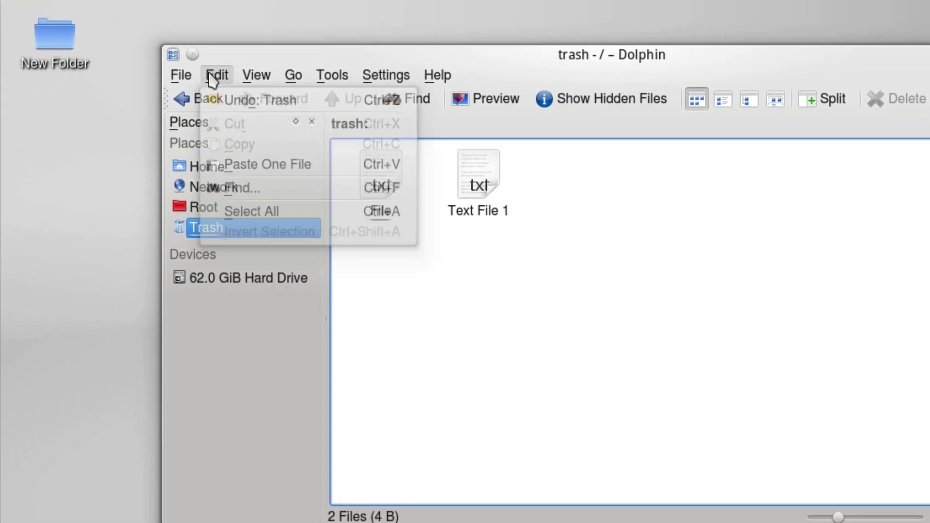
{"action": "left_click", "coordinate": [250, 100]}
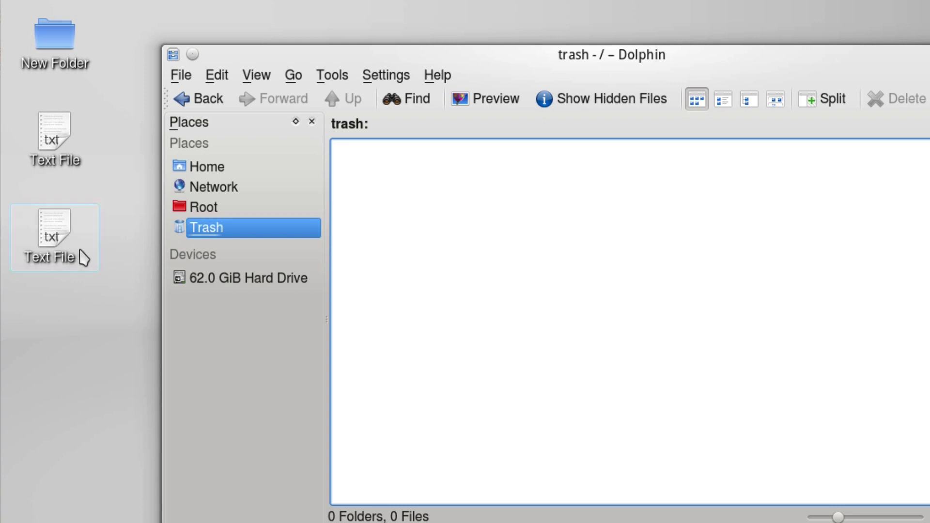
{"action": "left_click_drag", "start_coordinate": [96, 288], "coordinate": [398, 187]}
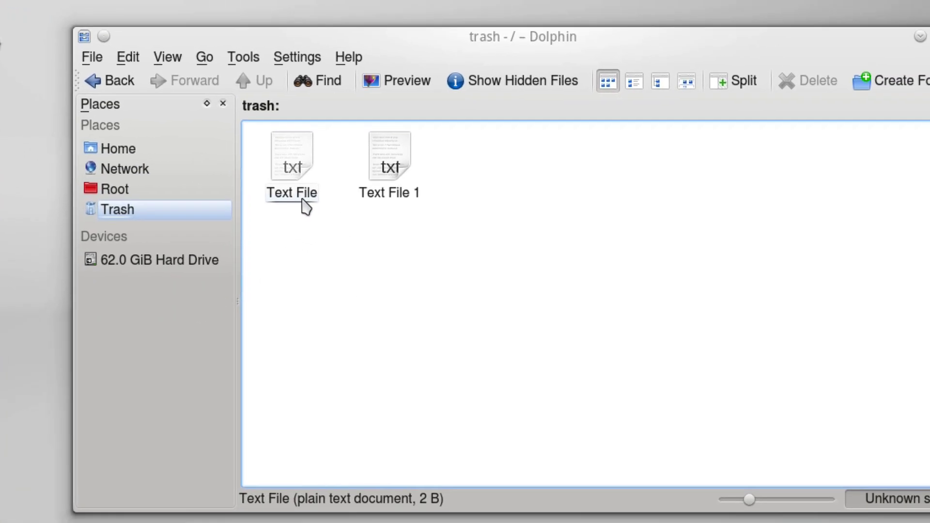
Step: Try once more to rename the trashed Text File, entering file as the new name, and dismiss the resulting message
{"action": "left_click", "coordinate": [371, 214]}
{"action": "left_click", "coordinate": [170, 73]}
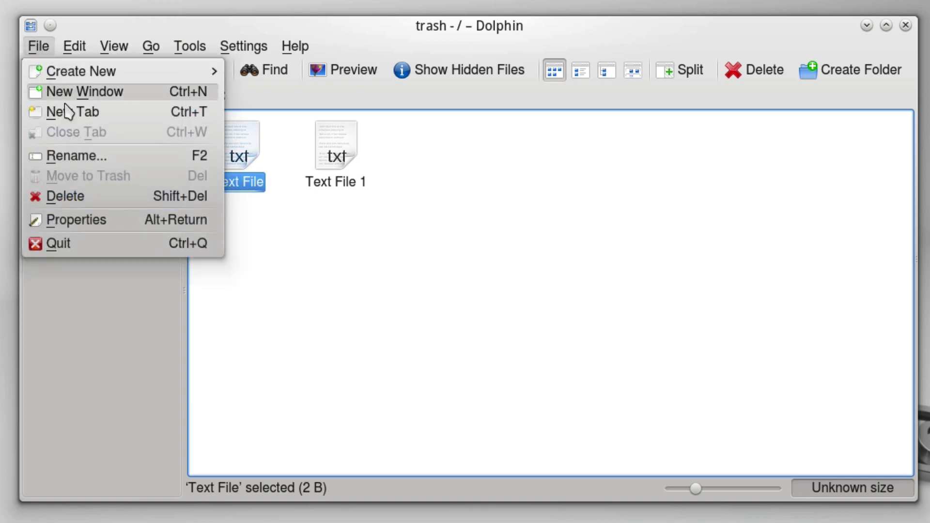
{"action": "left_click", "coordinate": [70, 155]}
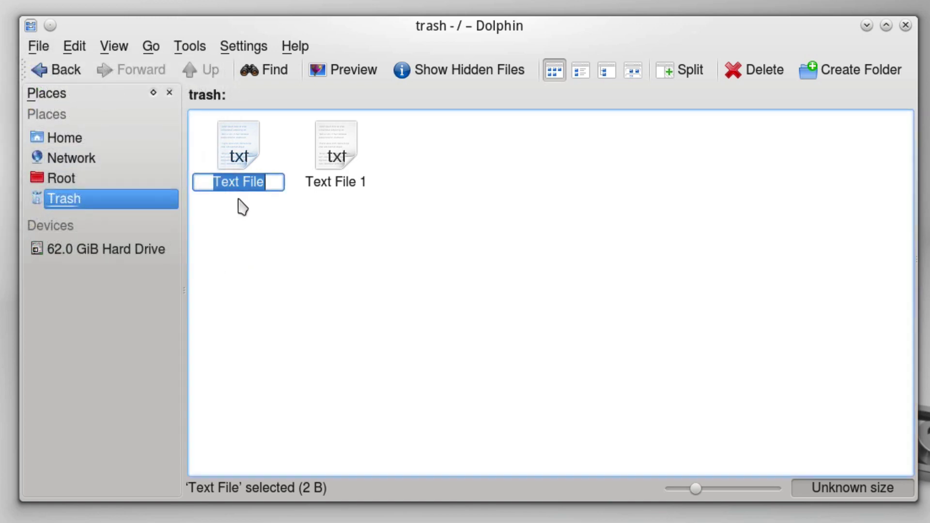
{"action": "type", "text": "fi"}
{"action": "key", "text": "Return"}
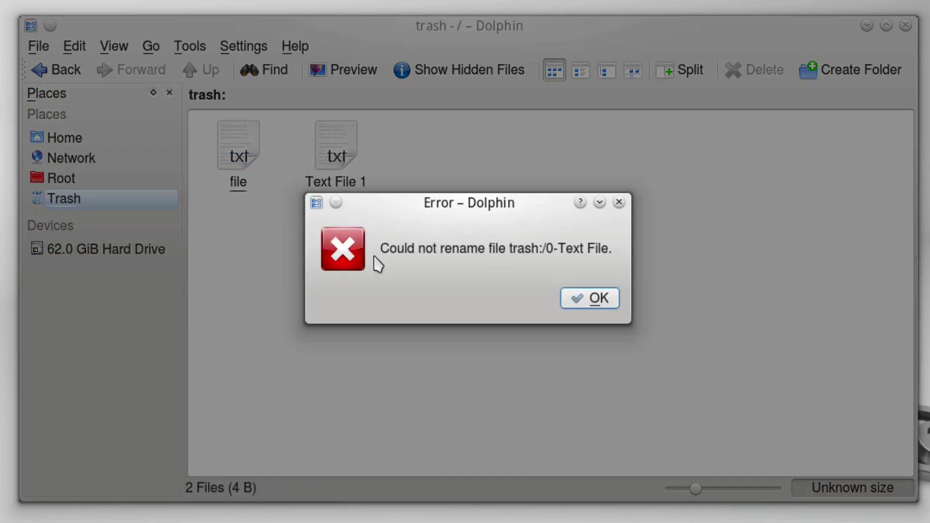
{"action": "left_click", "coordinate": [588, 299]}
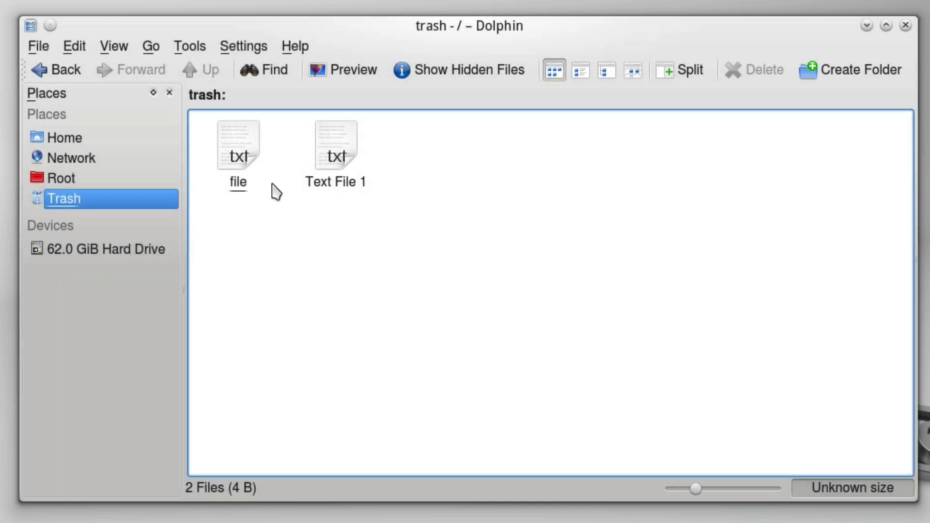
Step: Try to permanently delete the trashed item shown as file, confirming the deletion and dismissing the resulting message
{"action": "left_click_drag", "start_coordinate": [243, 152], "coordinate": [246, 151]}
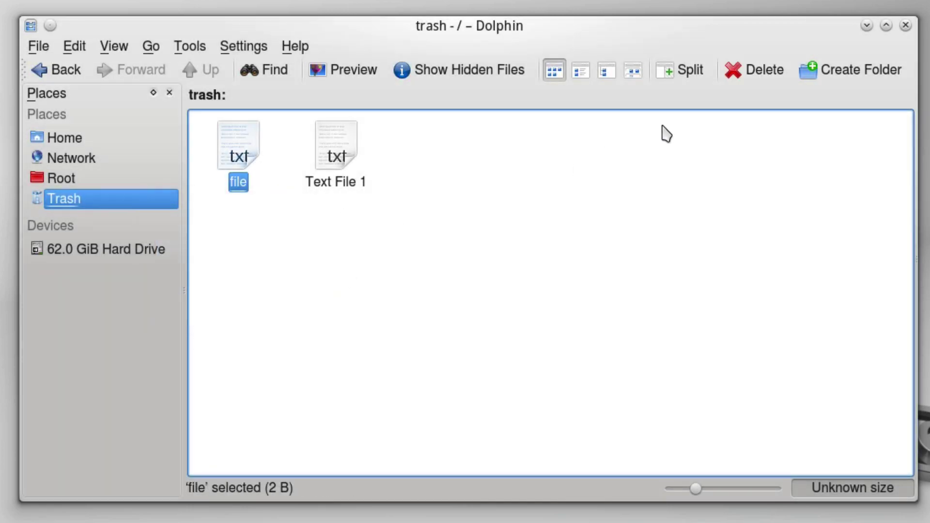
{"action": "left_click", "coordinate": [751, 81]}
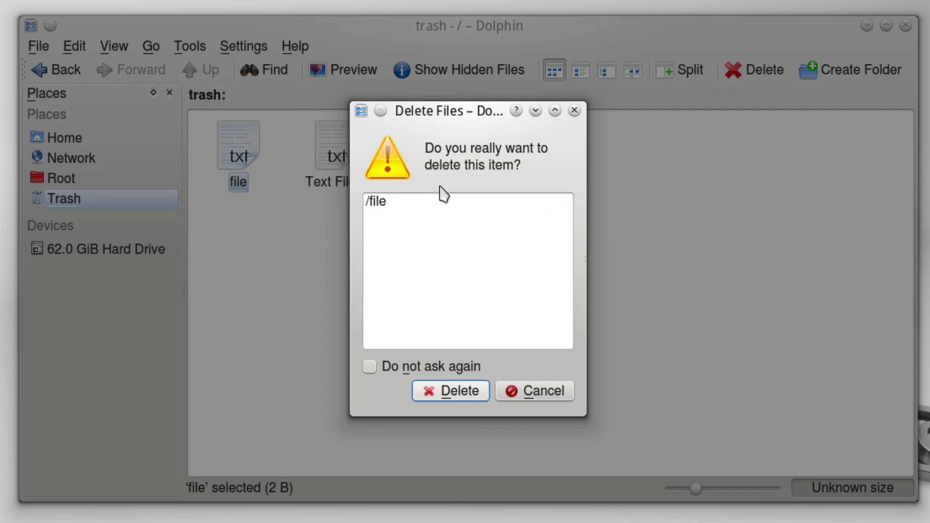
{"action": "left_click", "coordinate": [452, 393]}
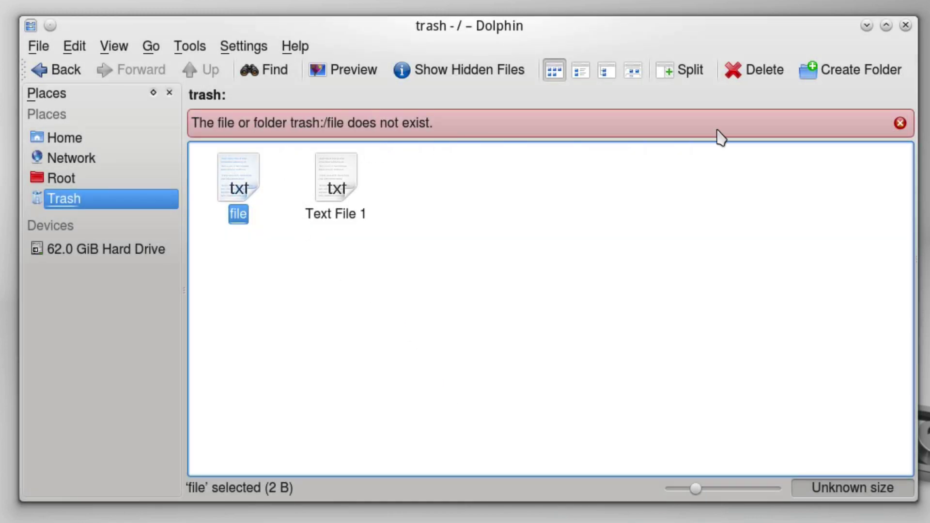
{"action": "left_click", "coordinate": [900, 124]}
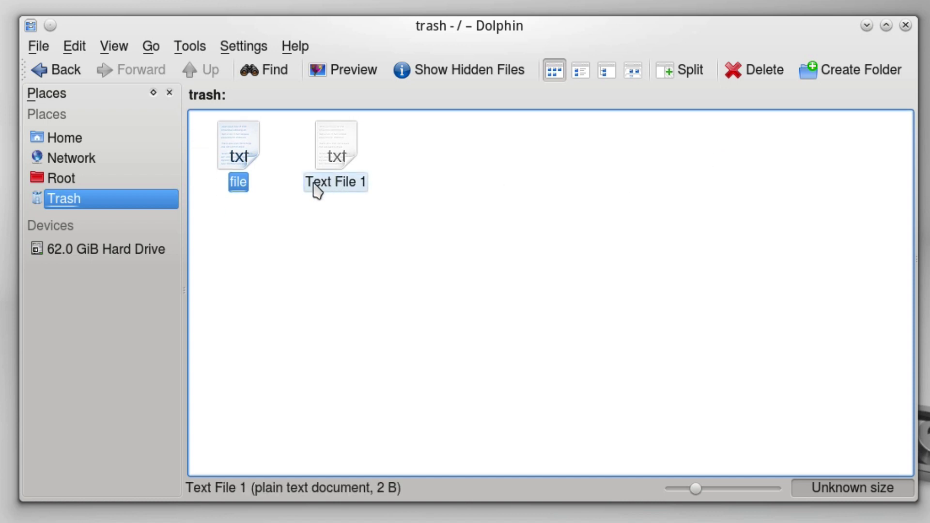
Step: Refresh the trash listing by switching to the Home folder and returning to Trash
{"action": "left_click", "coordinate": [73, 140]}
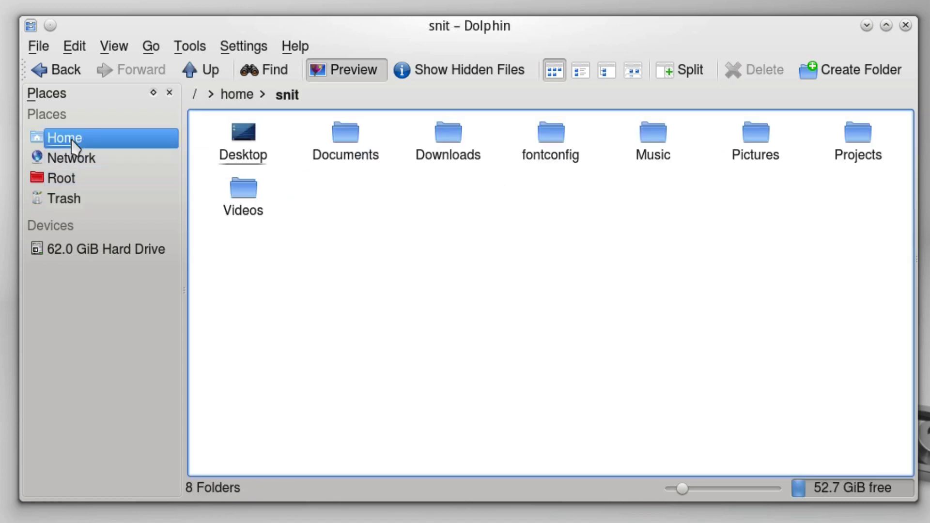
{"action": "left_click", "coordinate": [68, 199]}
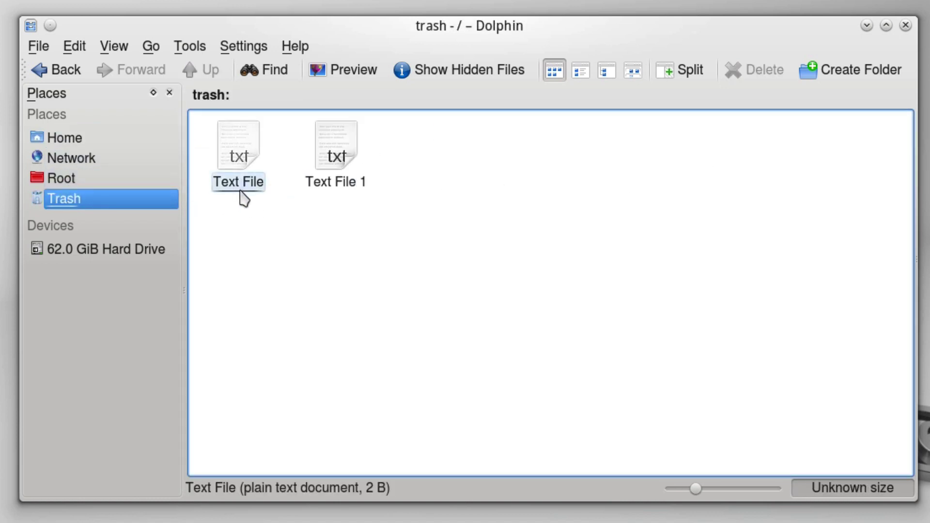
{"action": "mouse_move", "coordinate": [241, 195]}
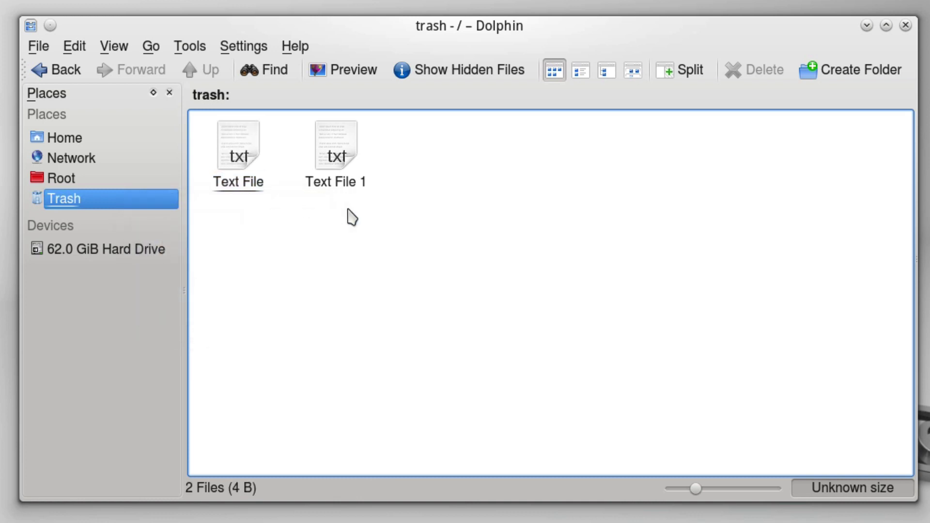
Step: Empty the trash, confirming the permanent deletion of all its items
{"action": "right_click", "coordinate": [318, 234]}
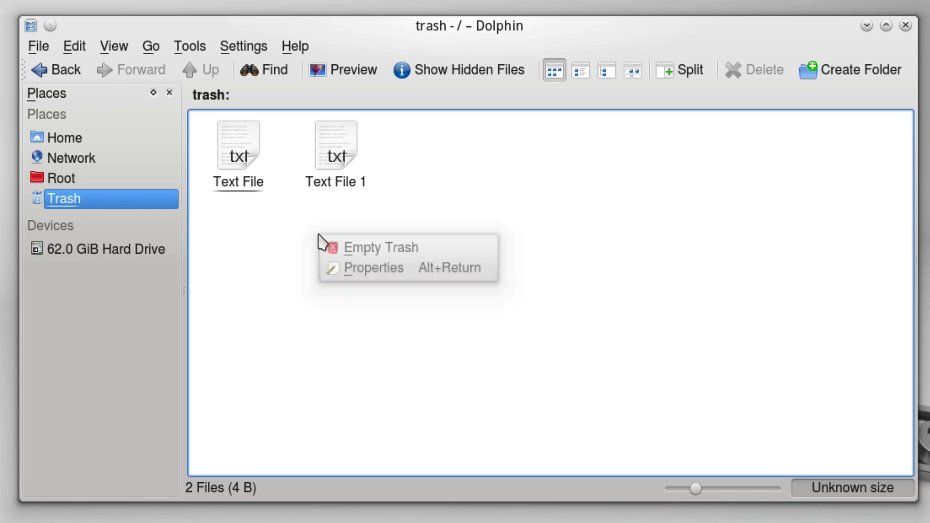
{"action": "left_click", "coordinate": [342, 249]}
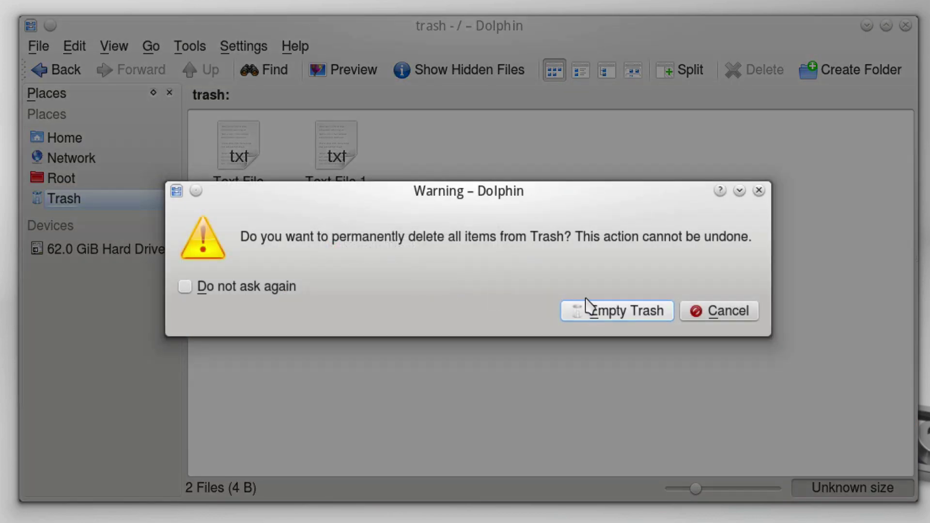
{"action": "left_click", "coordinate": [603, 316]}
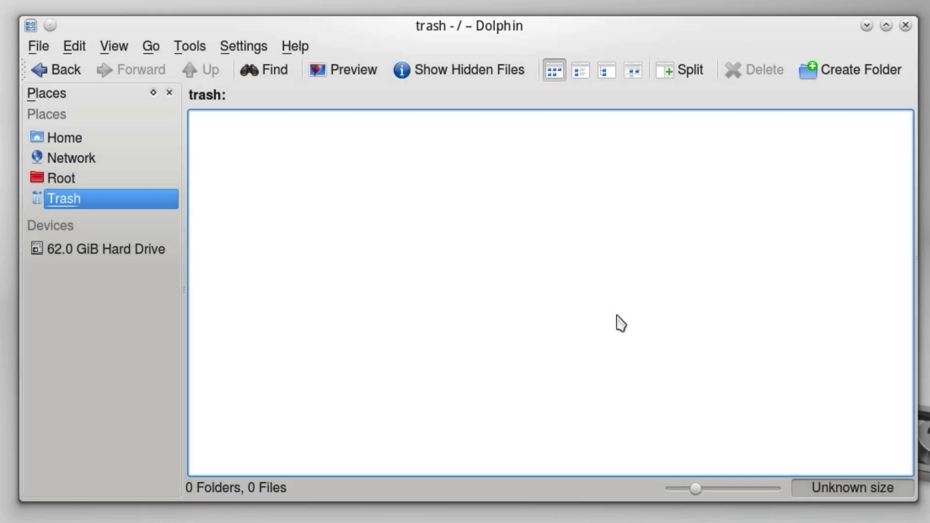
Step: Try to undo the trash operation on the emptied trash and dismiss the resulting message
{"action": "left_click", "coordinate": [75, 46]}
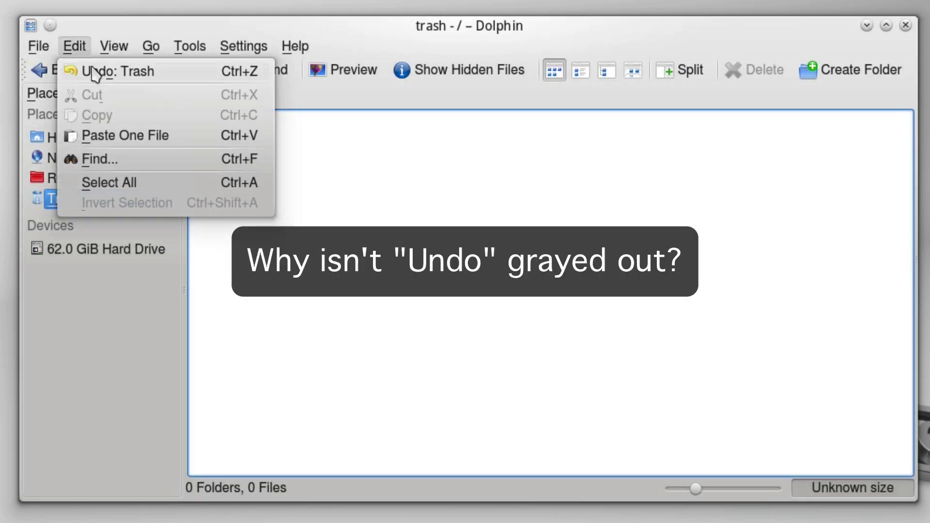
{"action": "left_click", "coordinate": [93, 73]}
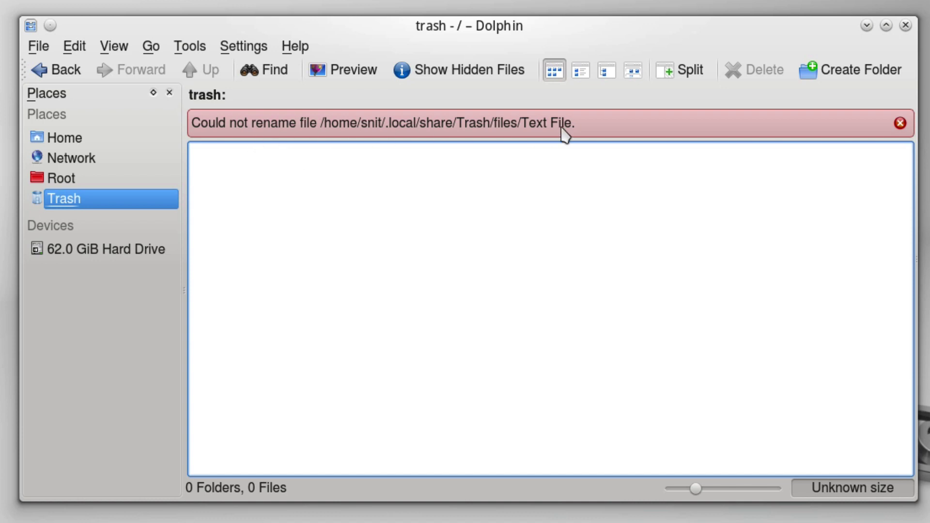
{"action": "left_click", "coordinate": [900, 123]}
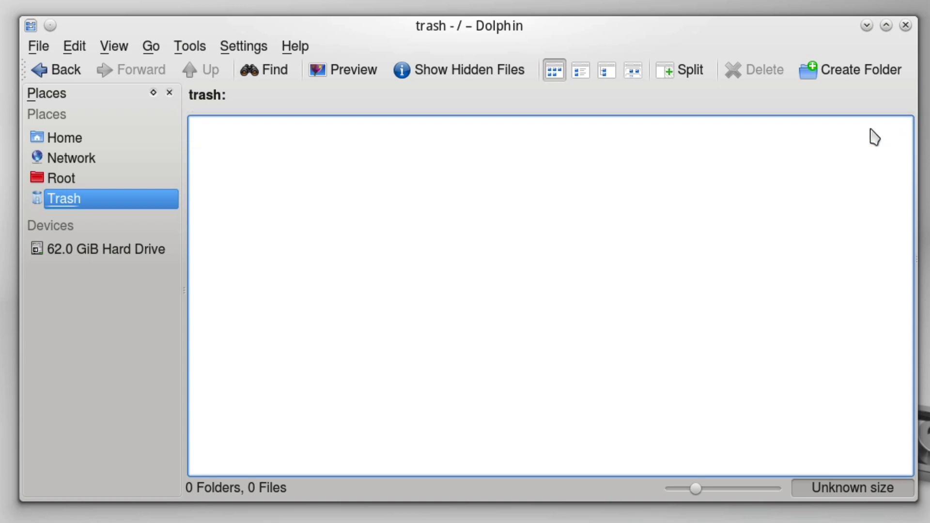